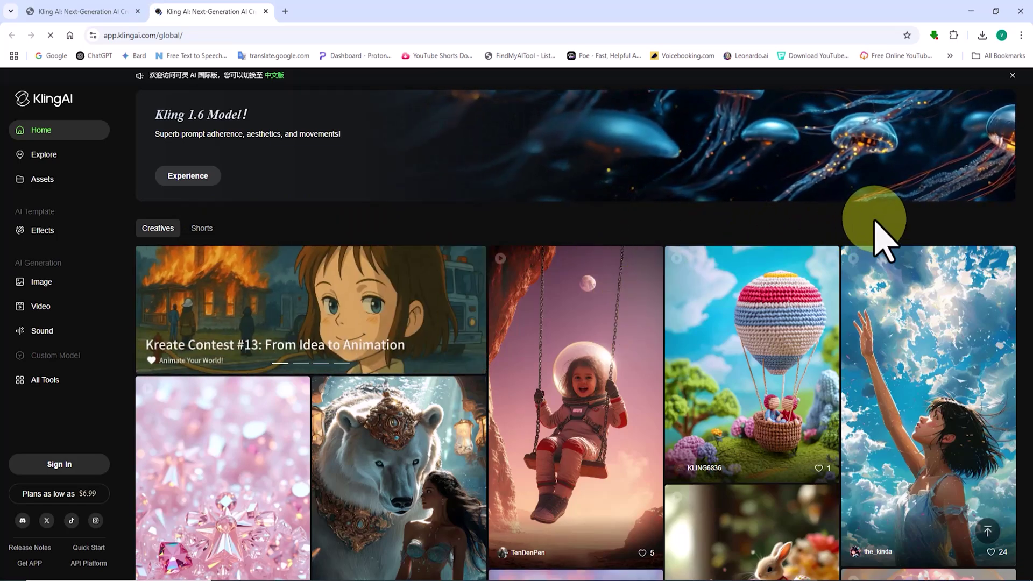
Step: Open the astronaut-girl-on-a-swing community video to see its prompt and Kling 1.6 settings
scroll(883, 236, down, 10)
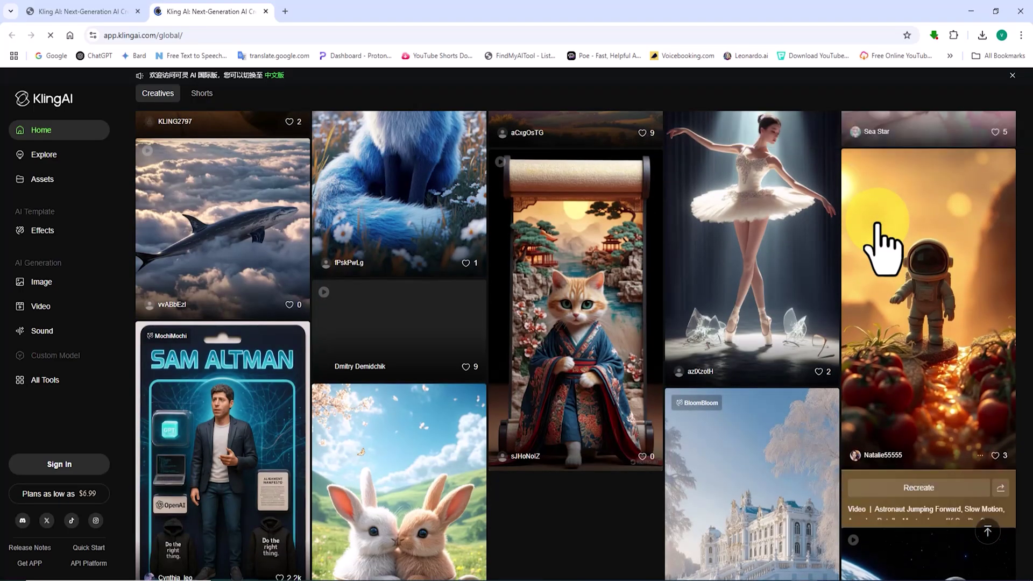
scroll(883, 237, up, 10)
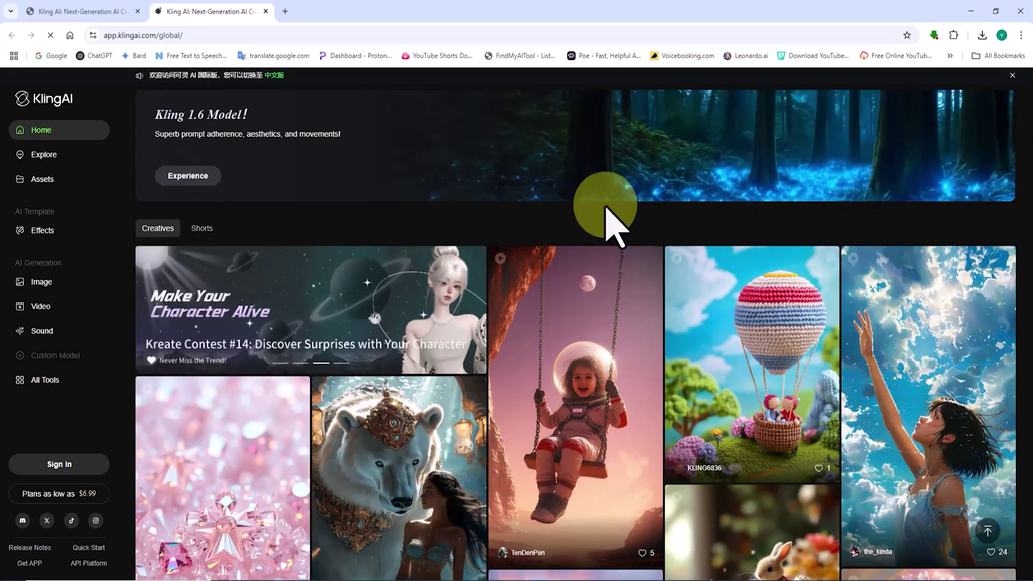
click(633, 316)
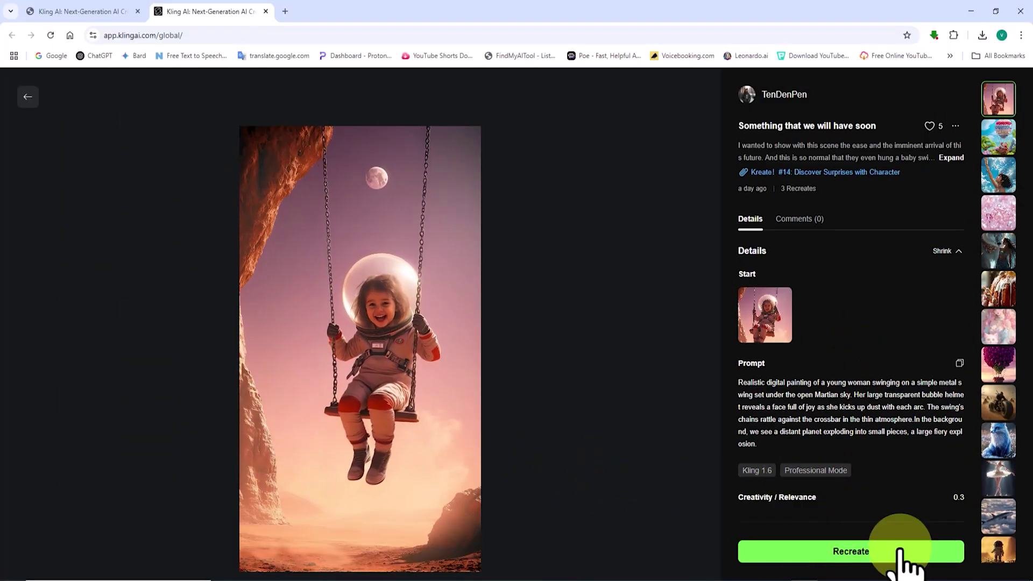
Step: Close the swing video and sign in to Kling AI with a Google account
click(28, 94)
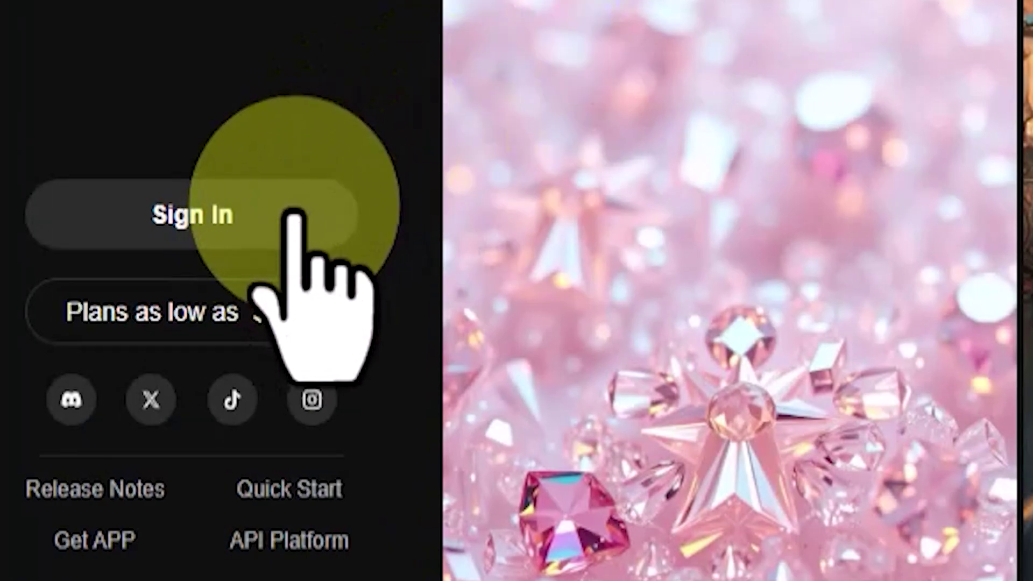
click(295, 212)
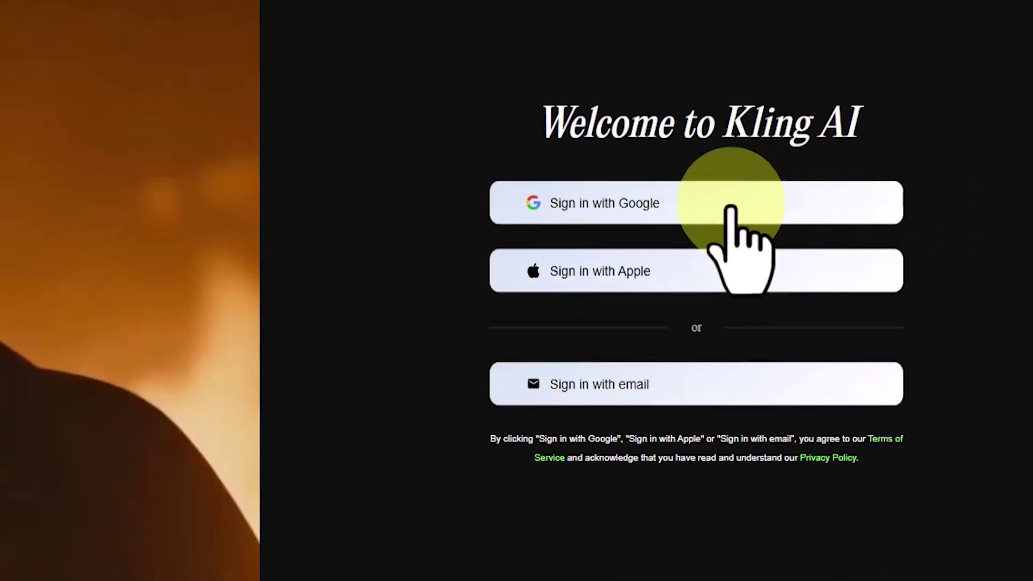
click(730, 205)
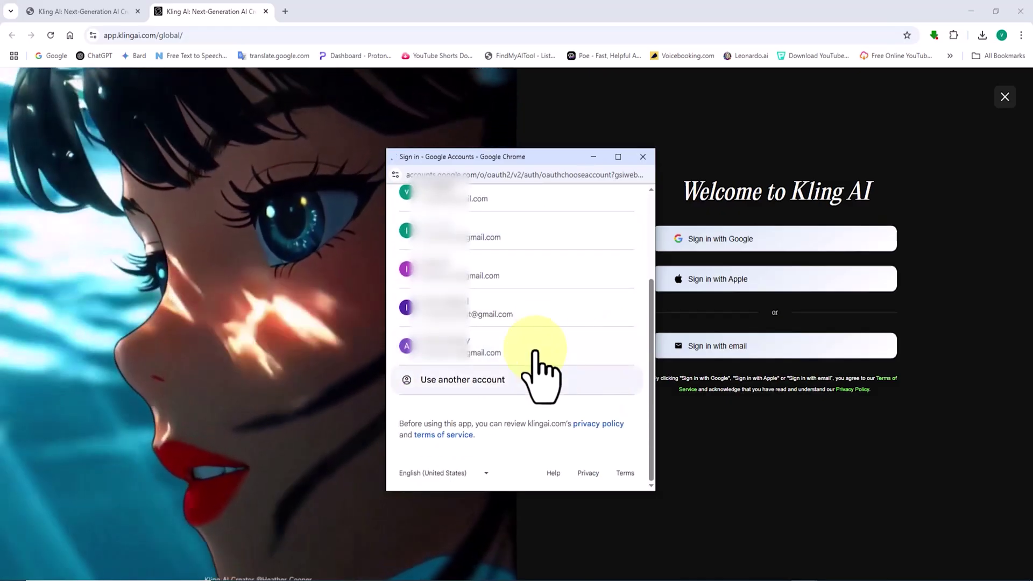
click(599, 303)
click(613, 421)
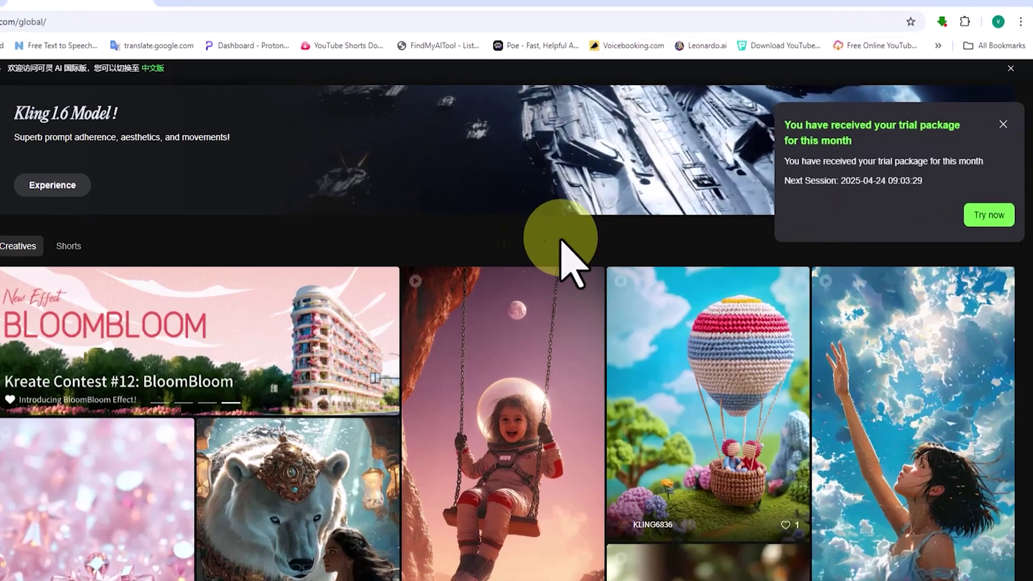
Step: Dismiss the trial notification and reach the subscription plans through Profile Settings
click(1004, 124)
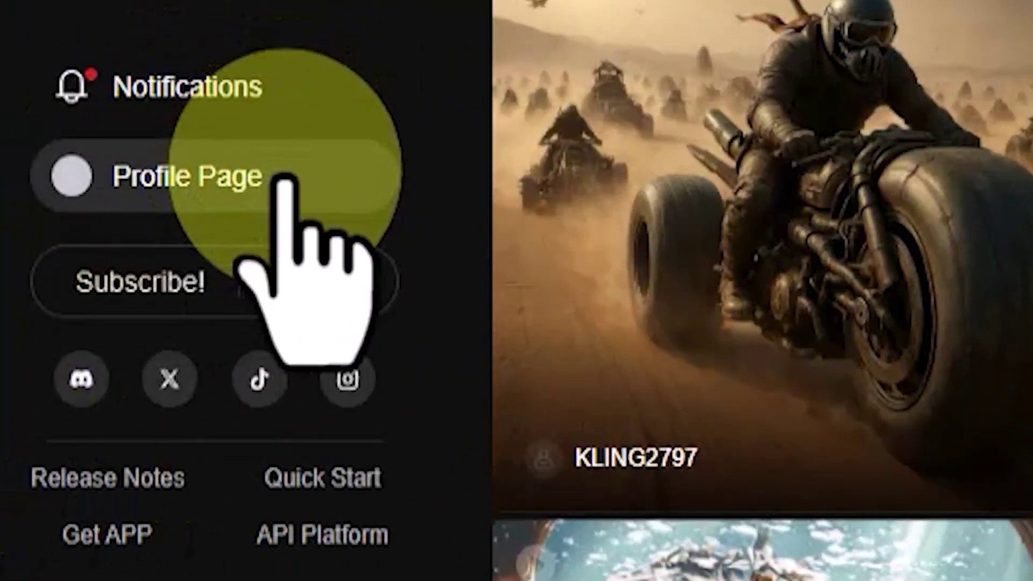
click(208, 284)
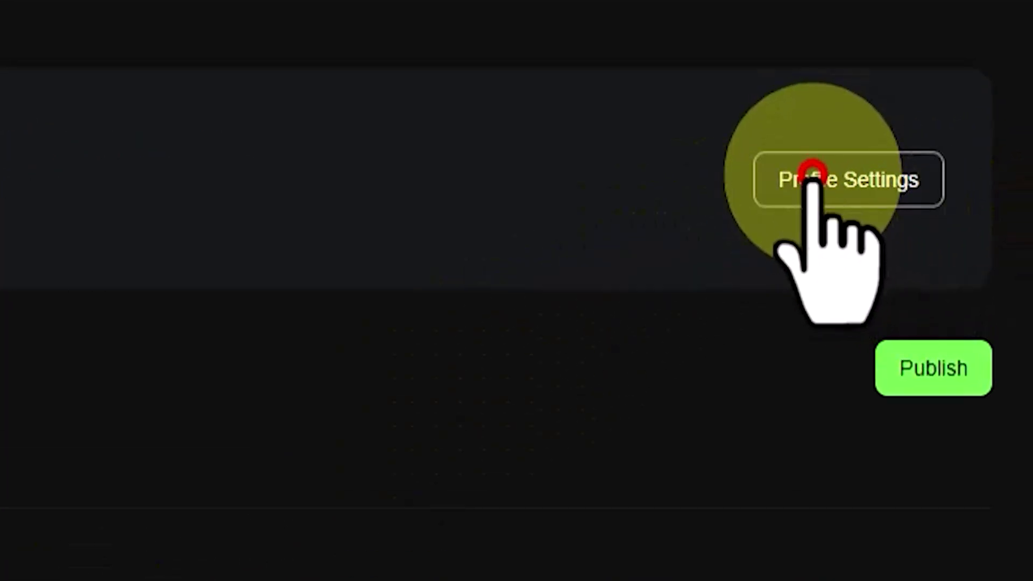
click(813, 173)
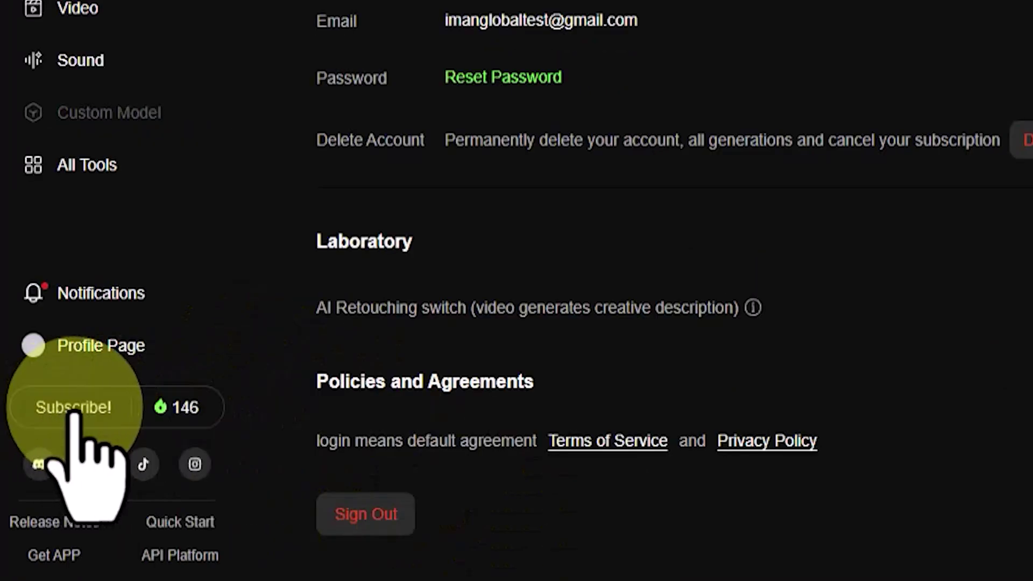
click(73, 407)
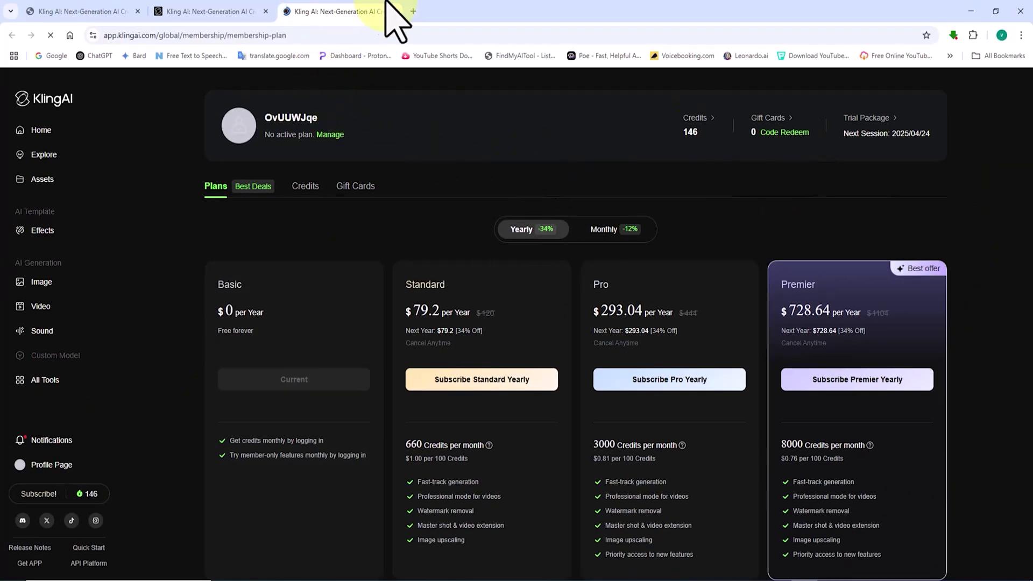
Step: Close the membership plans tab and go back from Settings to the profile page
click(395, 10)
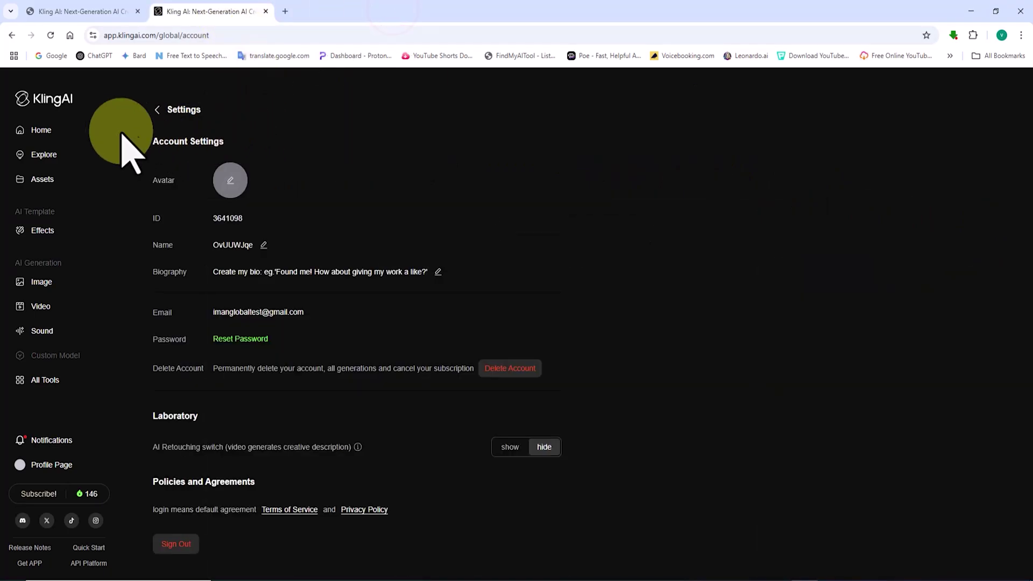
click(156, 106)
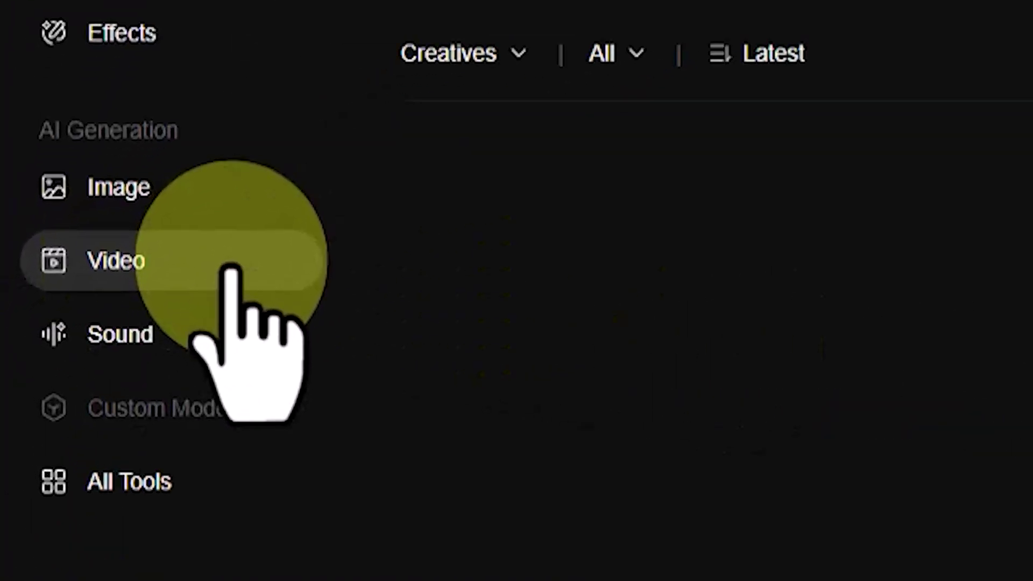
Step: Open Video Generation and keep KLING 1.6 as the model for Text to Video
click(231, 262)
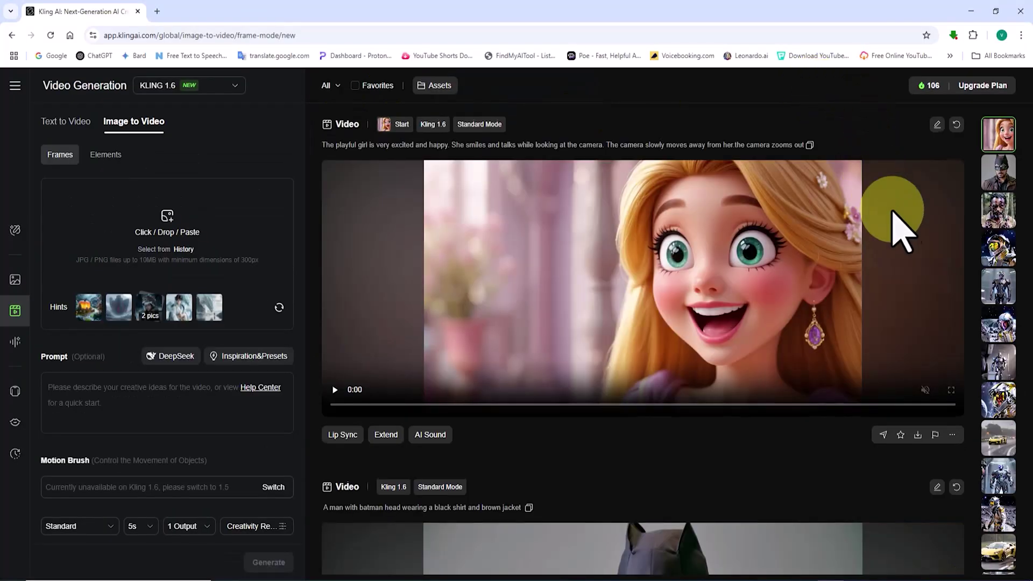
scroll(894, 212, down, 10)
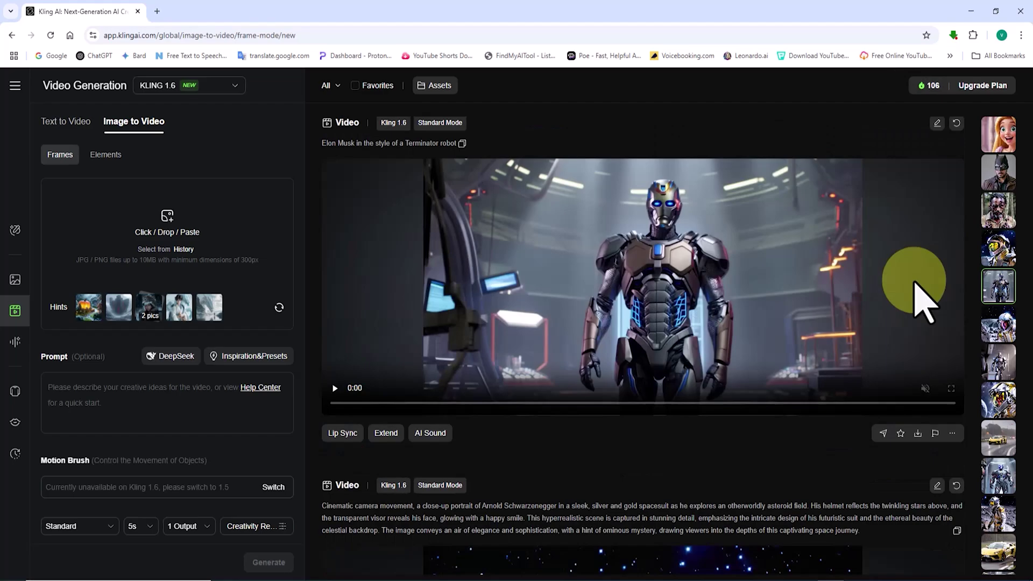
scroll(915, 284, up, 10)
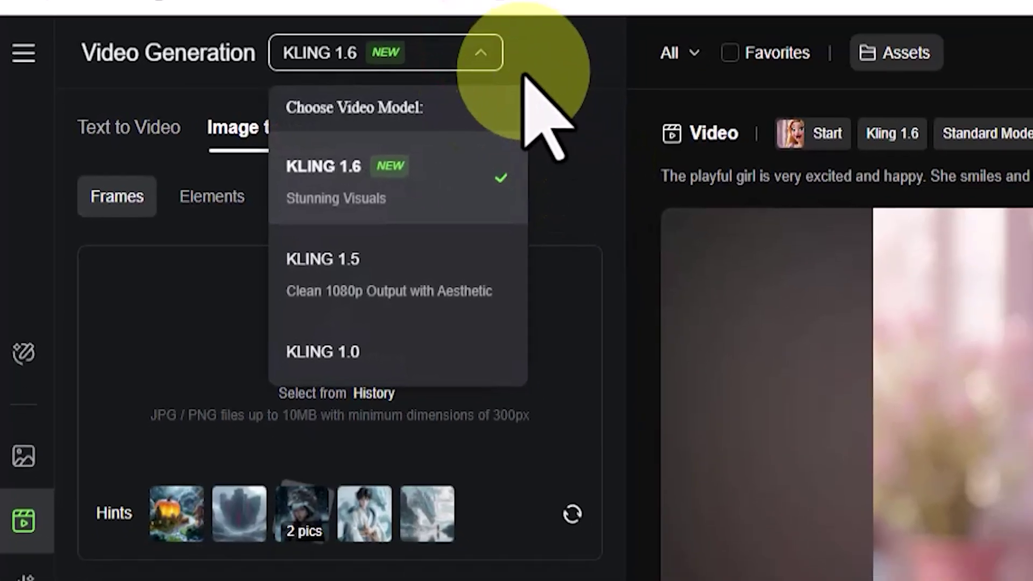
click(586, 39)
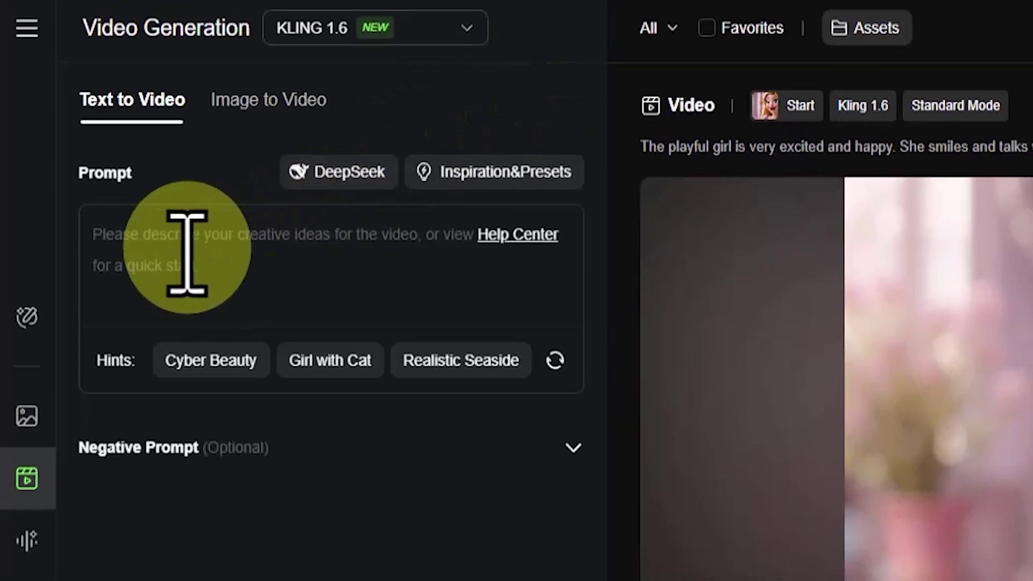
Step: Paste the Sophia rain-soaked alley scene description into the Prompt box
right_click(223, 252)
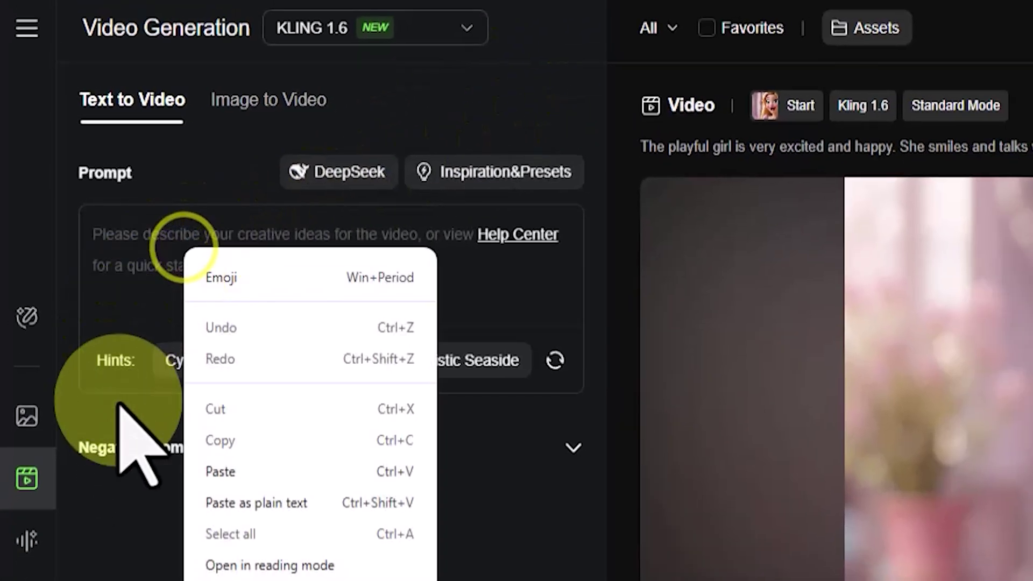
click(311, 473)
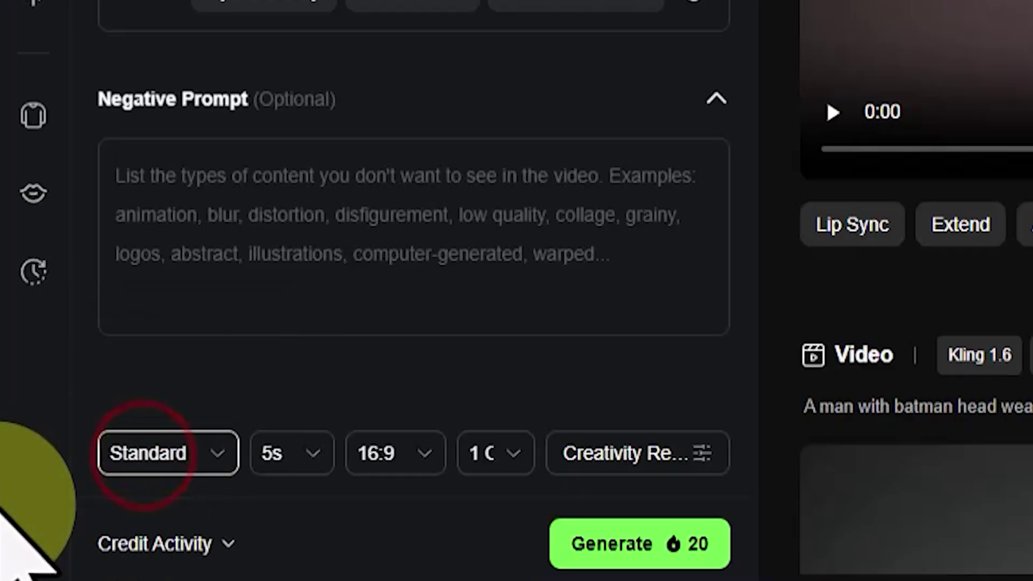
Step: Keep Standard mode with 5s duration, 16:9 aspect ratio and one output
click(293, 449)
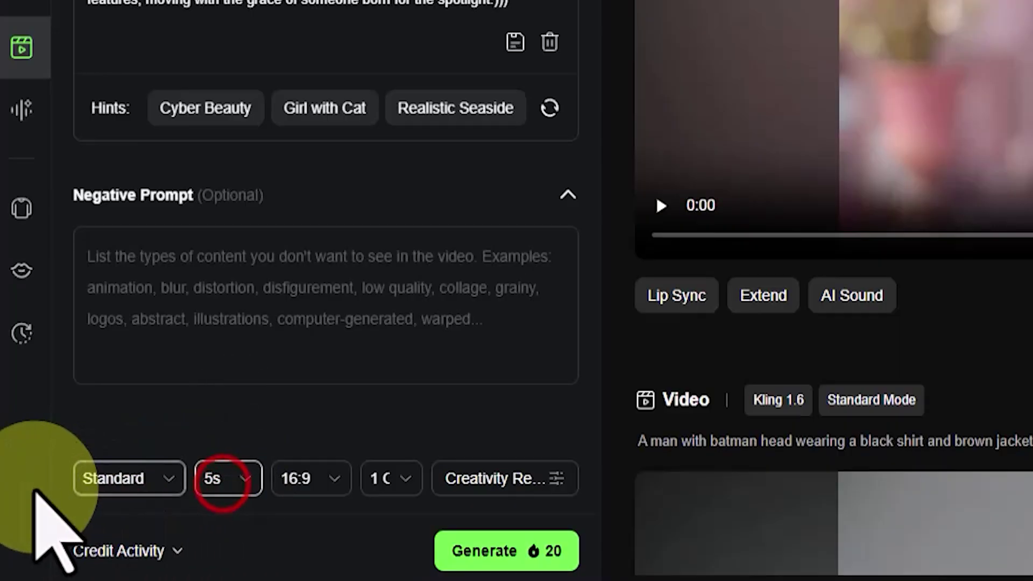
click(296, 479)
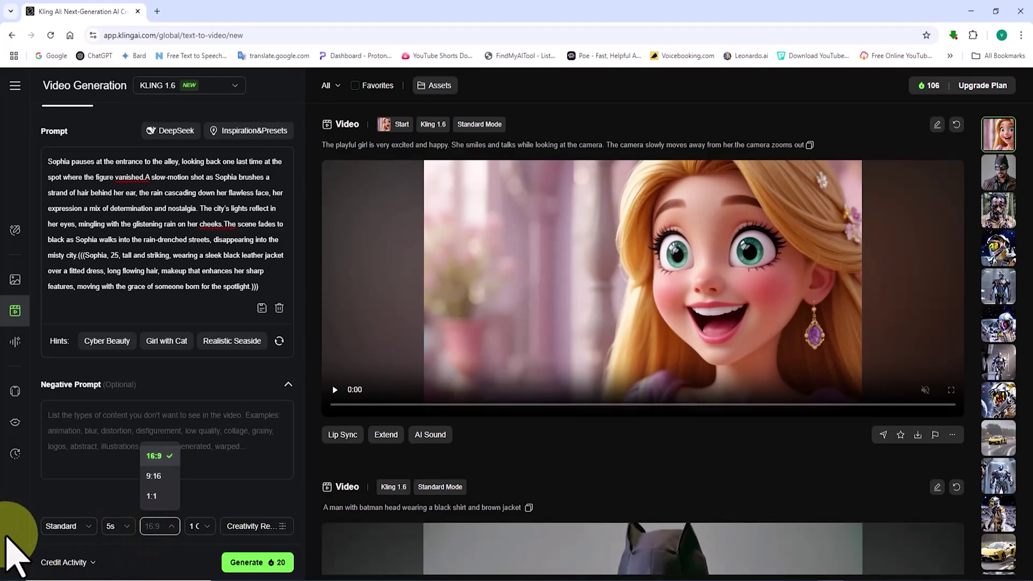
click(159, 524)
click(166, 521)
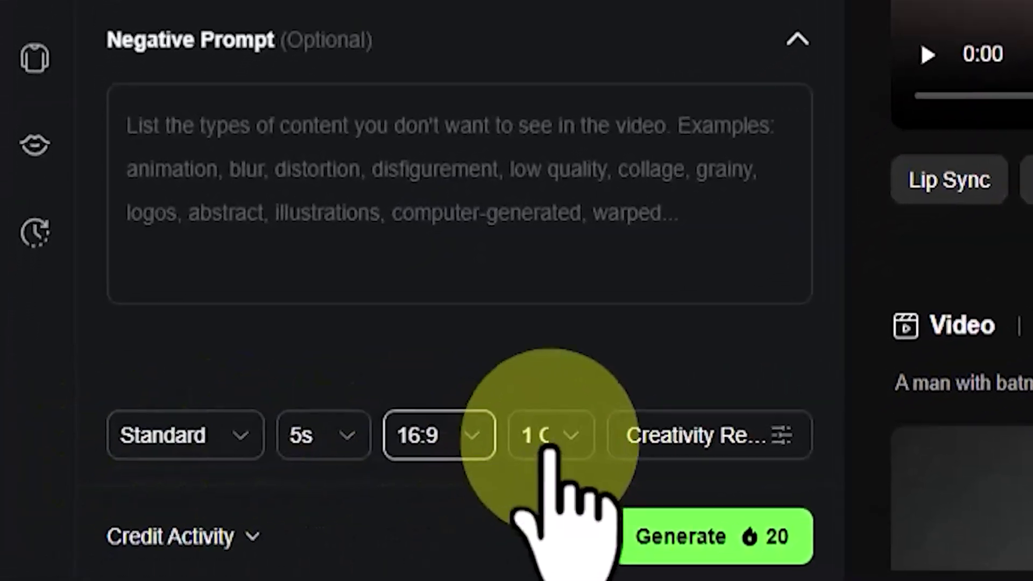
click(549, 439)
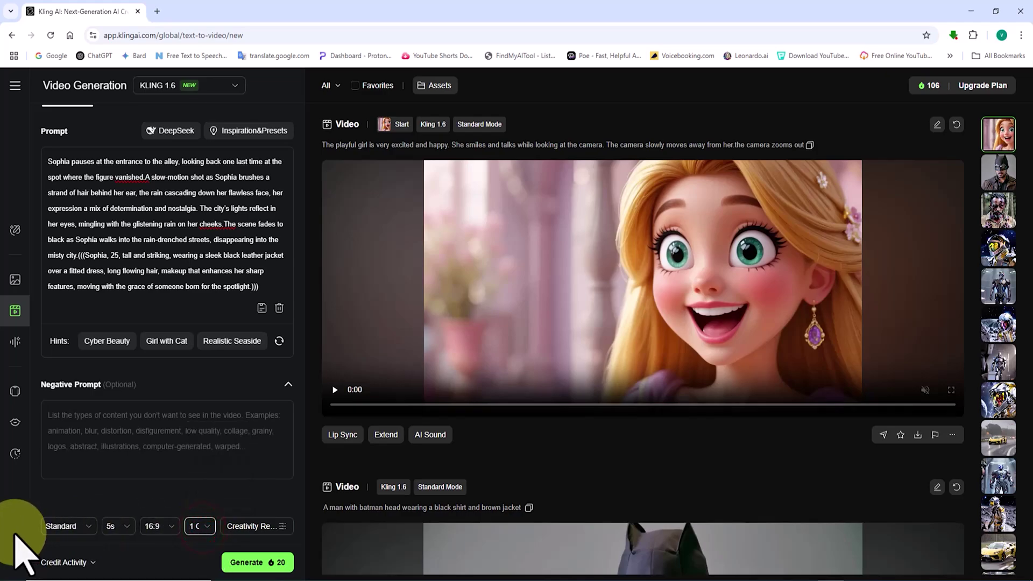
click(272, 527)
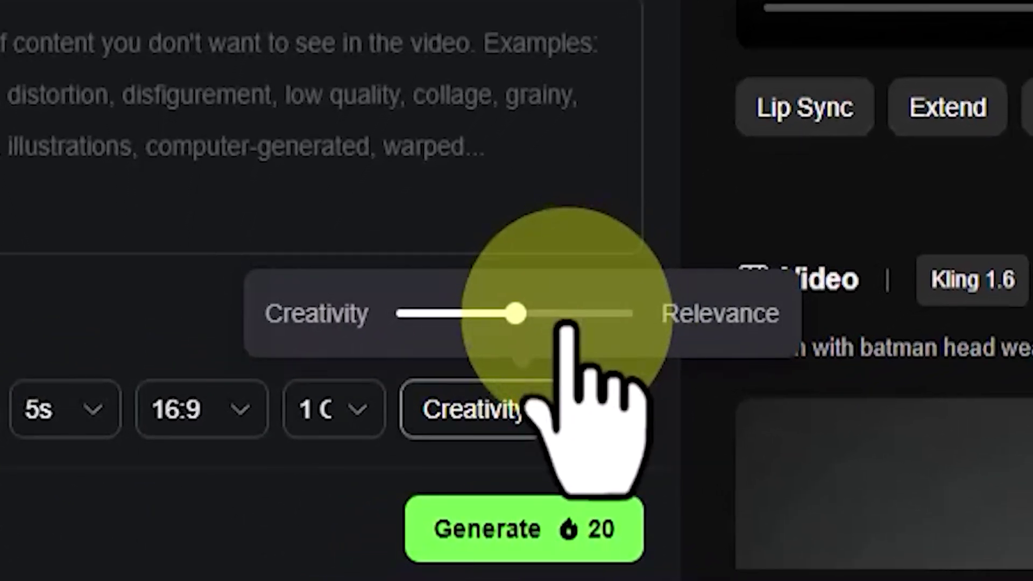
Step: Set Creativity/Relevance to about 0.7 and generate the Sophia video for 20 credits
drag(565, 314, 563, 314)
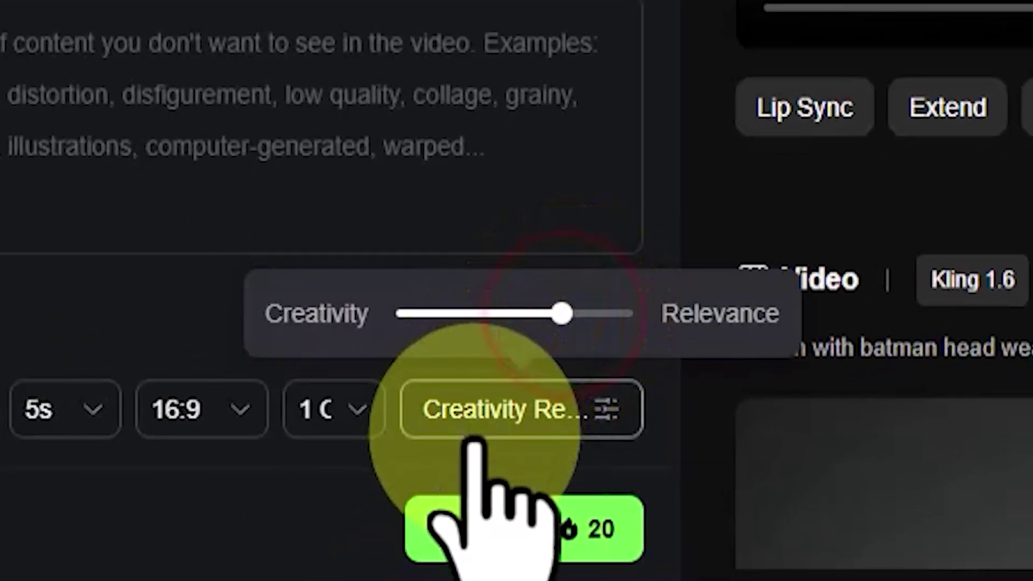
click(492, 418)
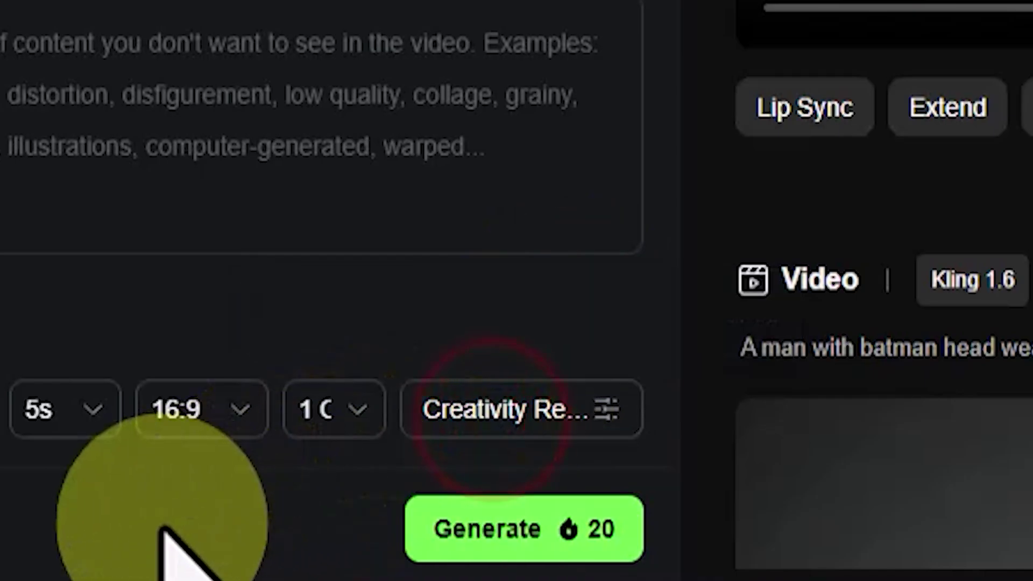
click(510, 519)
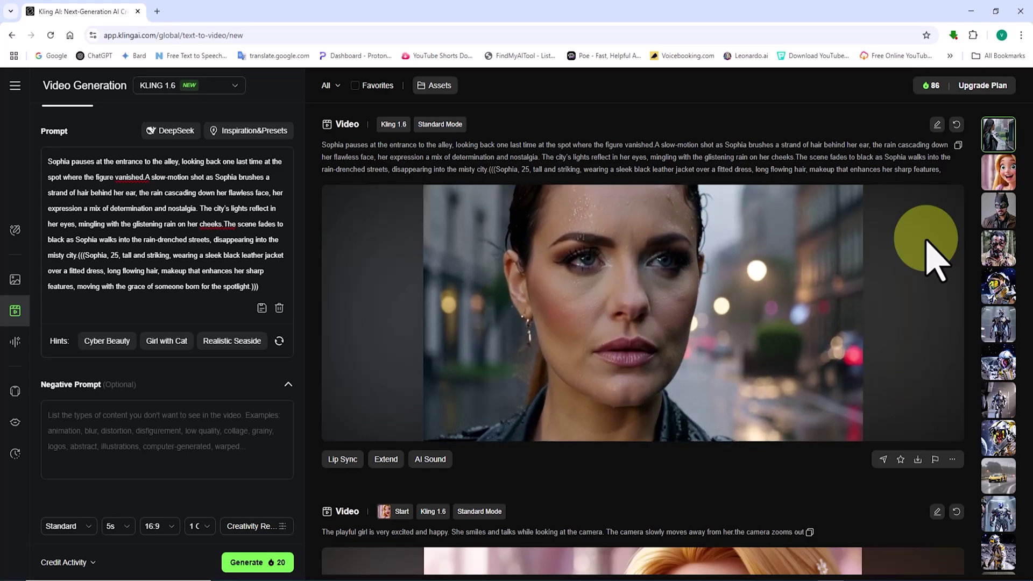
Step: Open the new rainy-street clip, raise Creativity/Relevance to 0.85, and view it full size
click(935, 261)
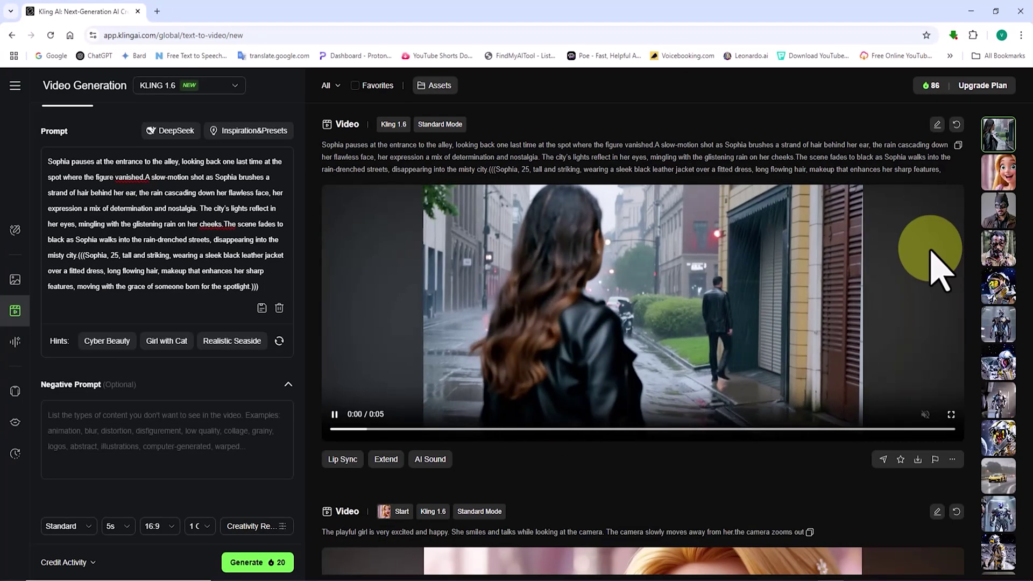
click(267, 526)
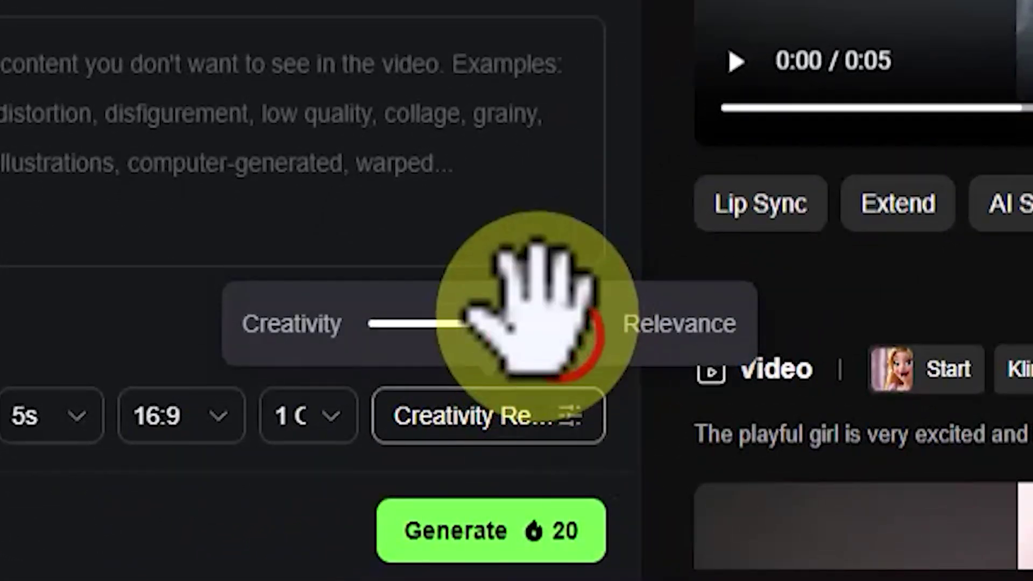
drag(535, 315, 563, 320)
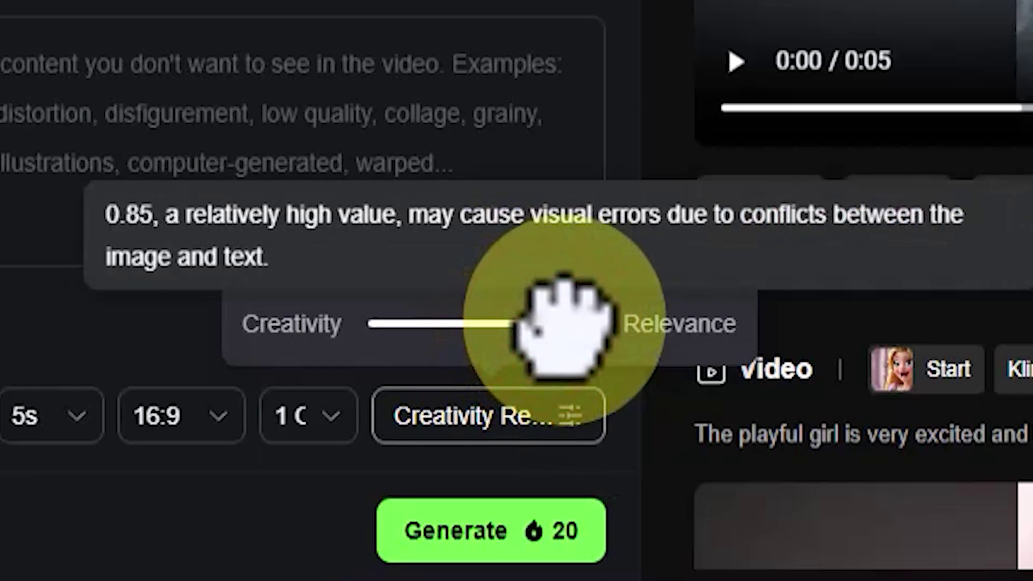
click(274, 516)
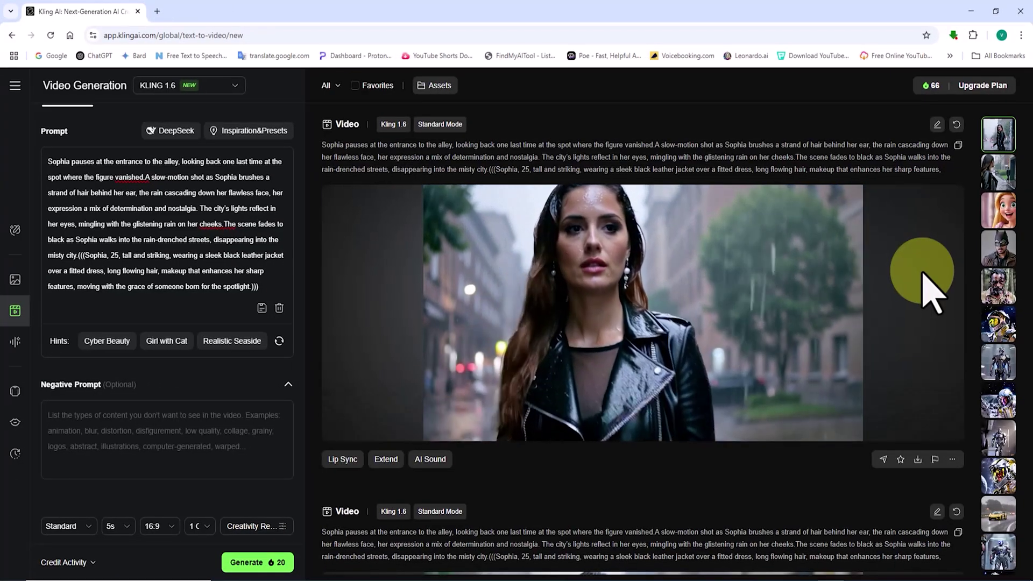
click(917, 270)
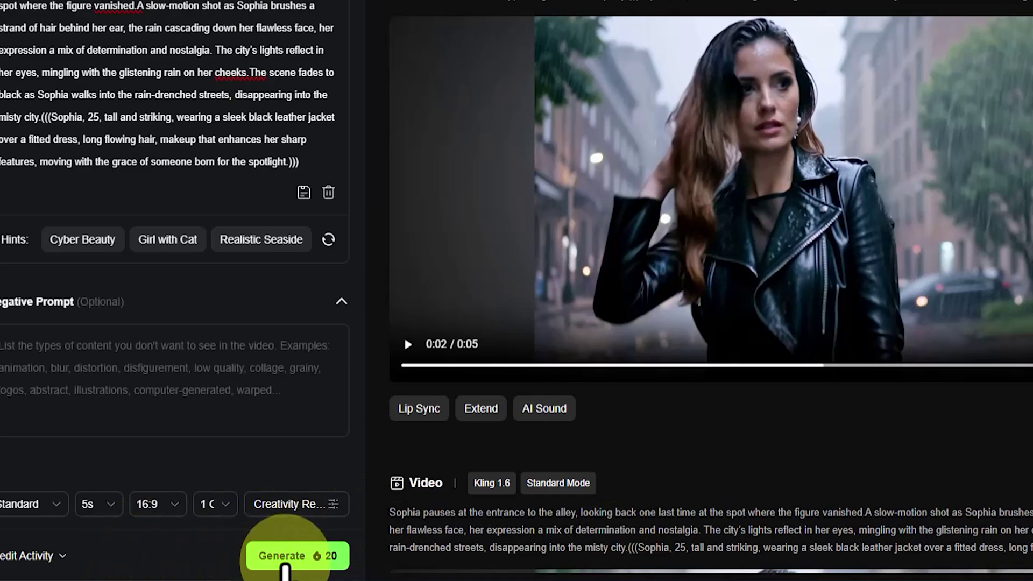
Step: Generate a second clip from the same Sophia prompt and open it in full view
click(283, 560)
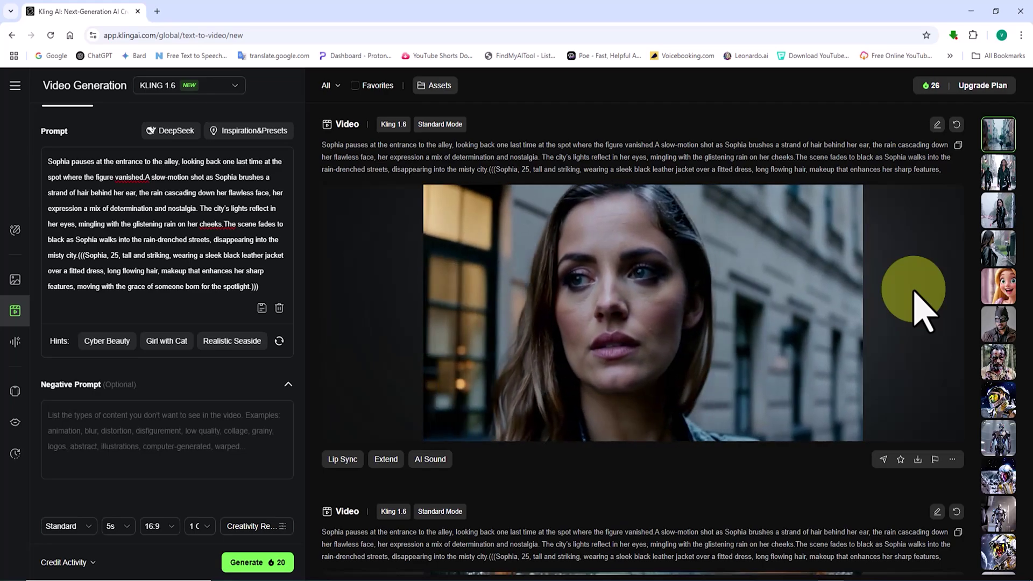
click(915, 292)
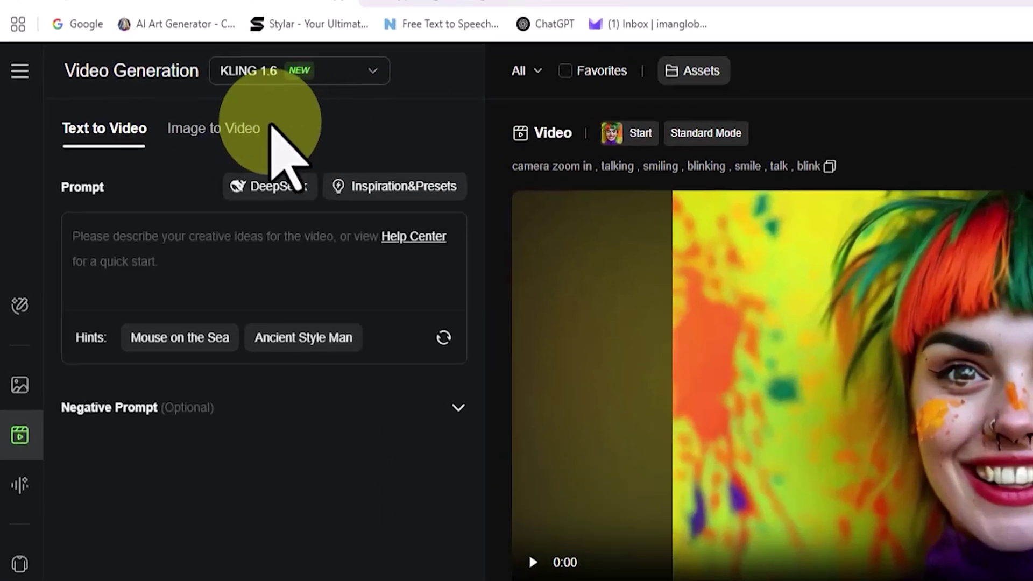
Step: In Image to Video, upload the cartoon man picture Kling-01.jpg as the start frame
click(130, 116)
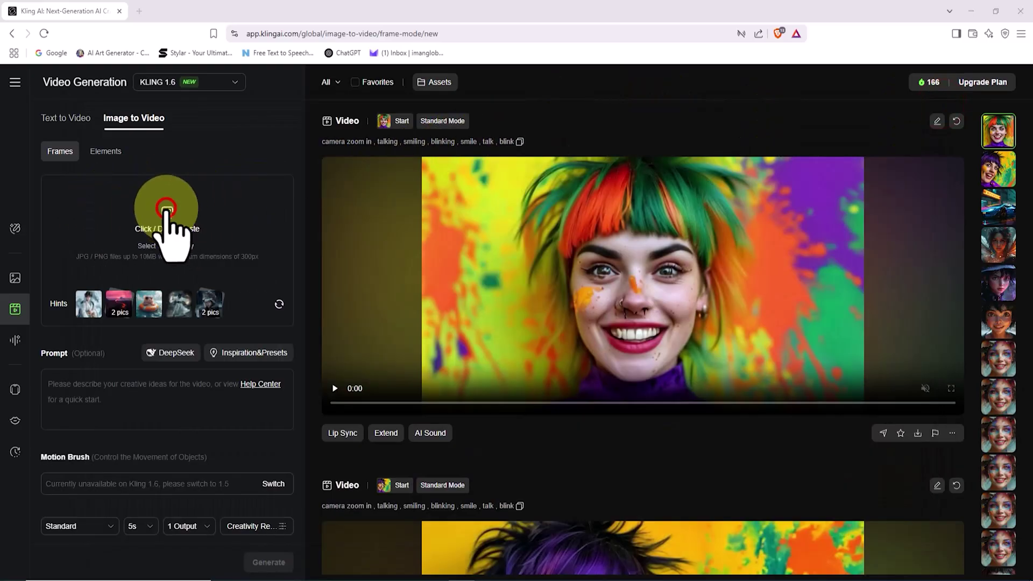
click(166, 210)
click(341, 380)
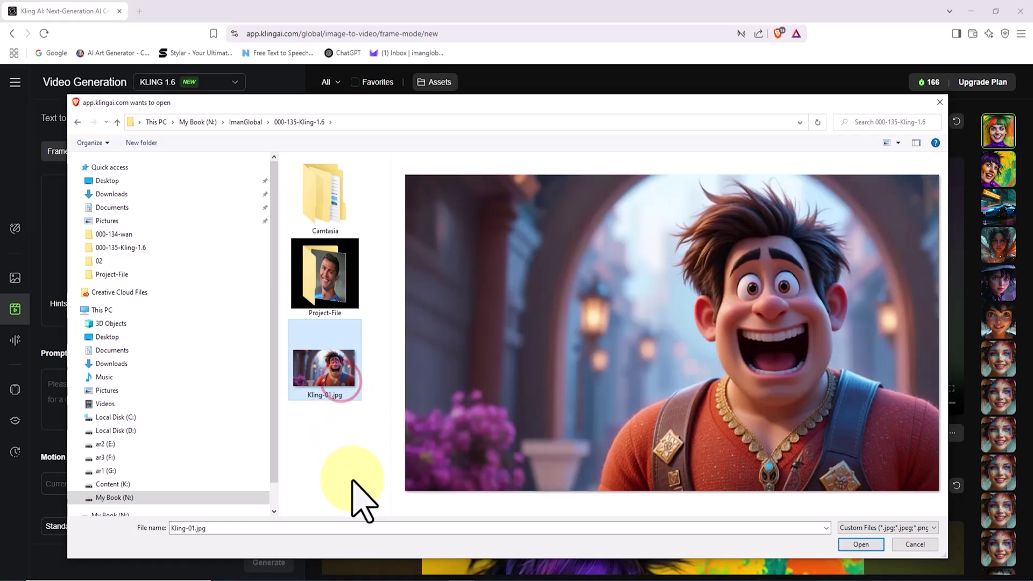
click(865, 543)
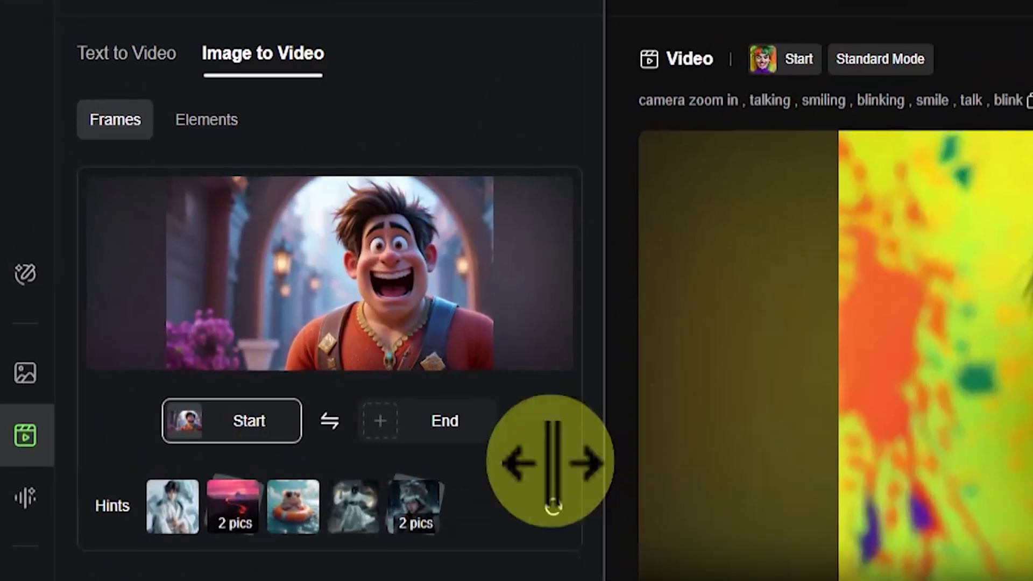
Step: Paste the prompt describing the man as excited and speaking to camera
scroll(178, 517, down, 2)
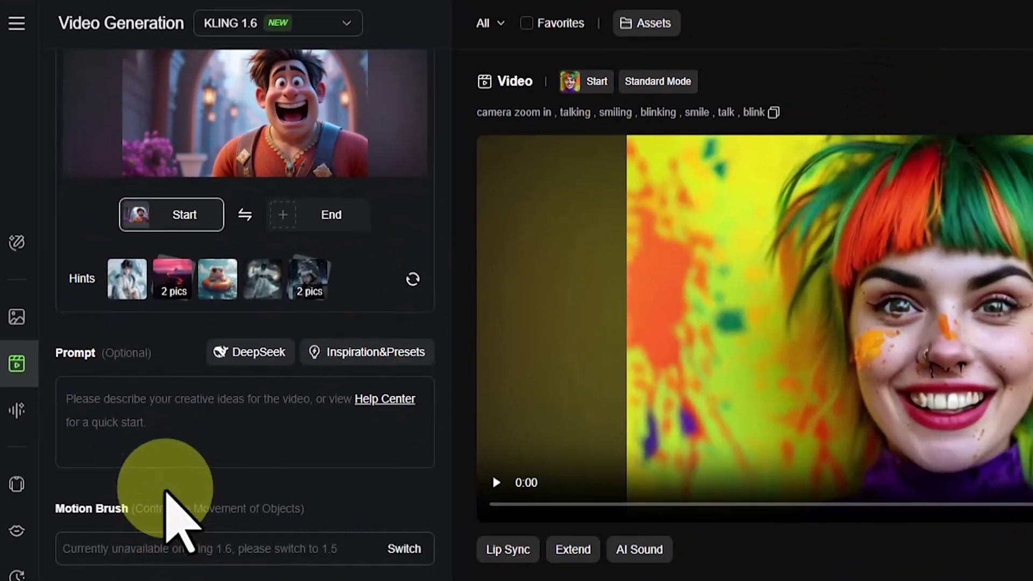
right_click(127, 408)
click(222, 191)
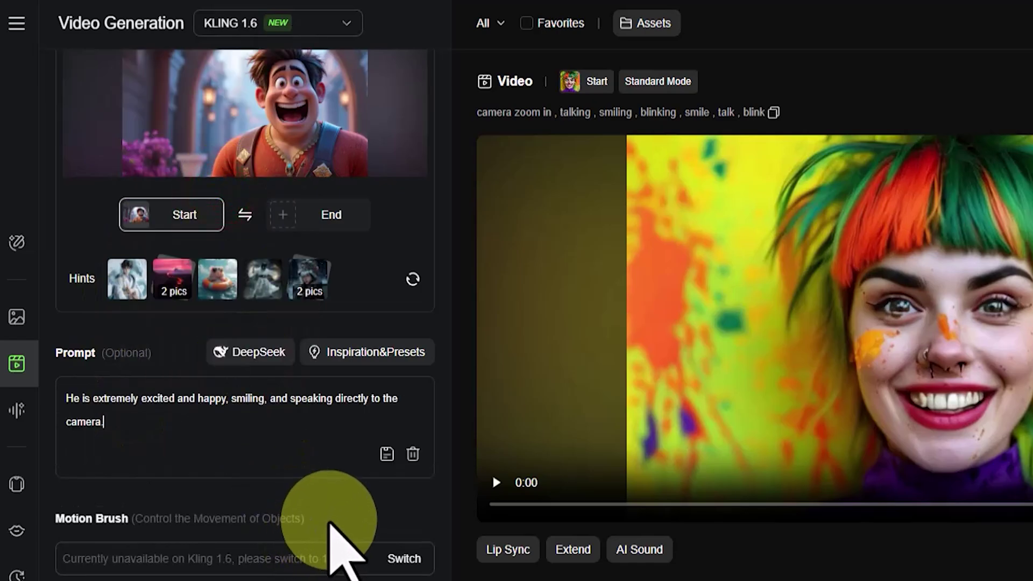
scroll(334, 519, down, 1)
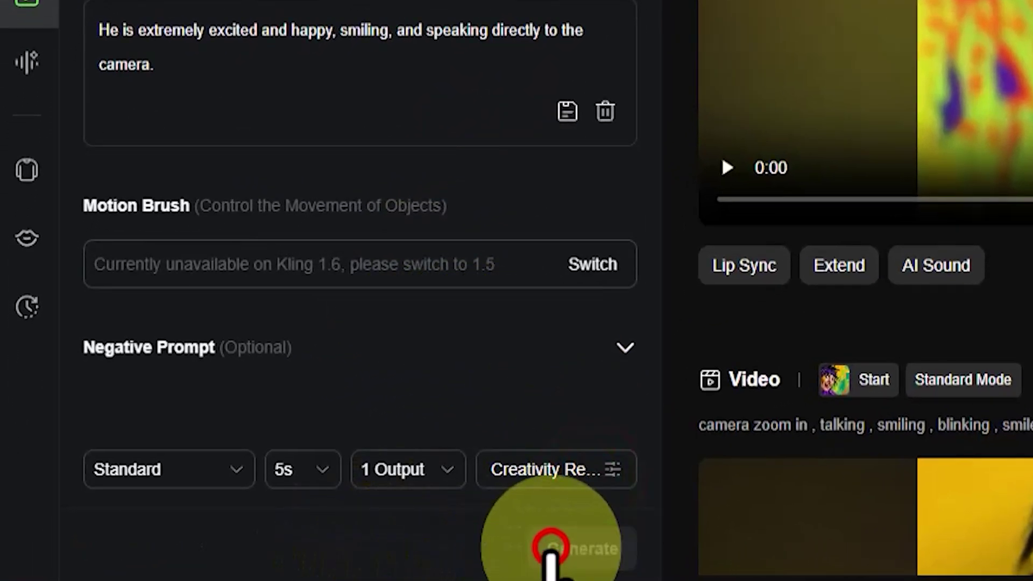
Step: Generate the 5-second excited cartoon man clip, view it in full, then return to creation
click(550, 552)
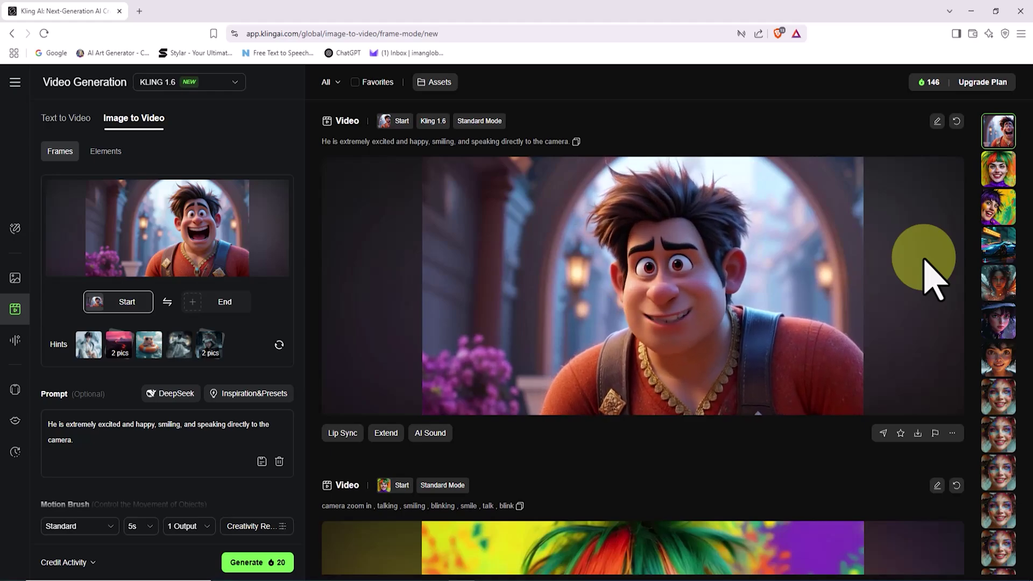
click(917, 237)
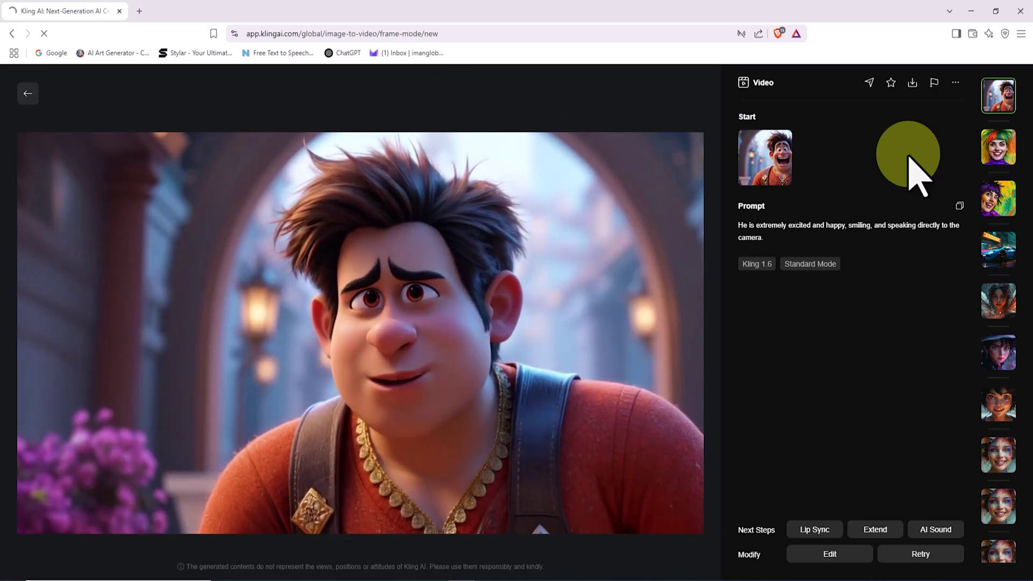
click(25, 90)
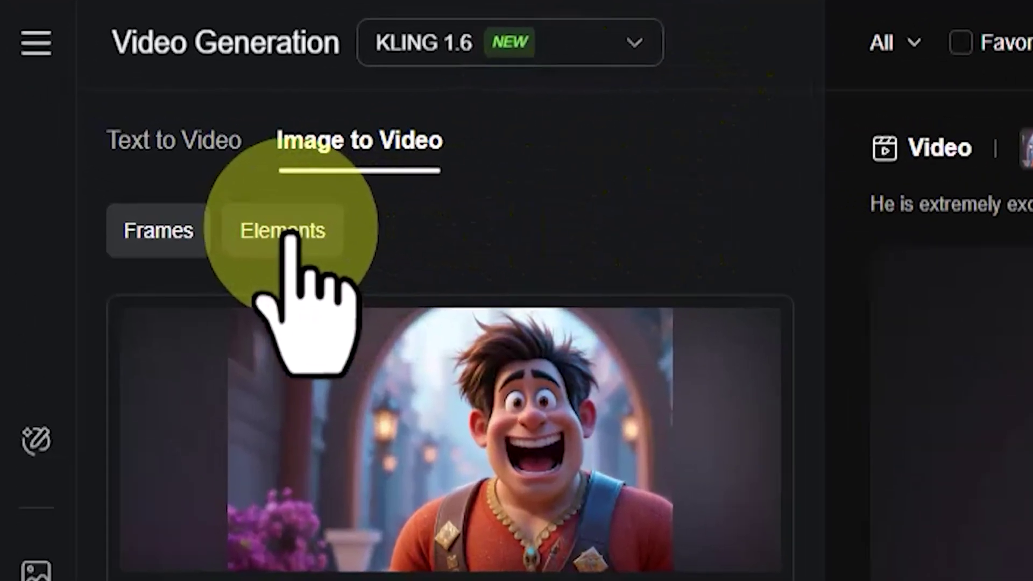
Step: Switch Image to Video to Elements mode with all four reference slots empty
click(109, 151)
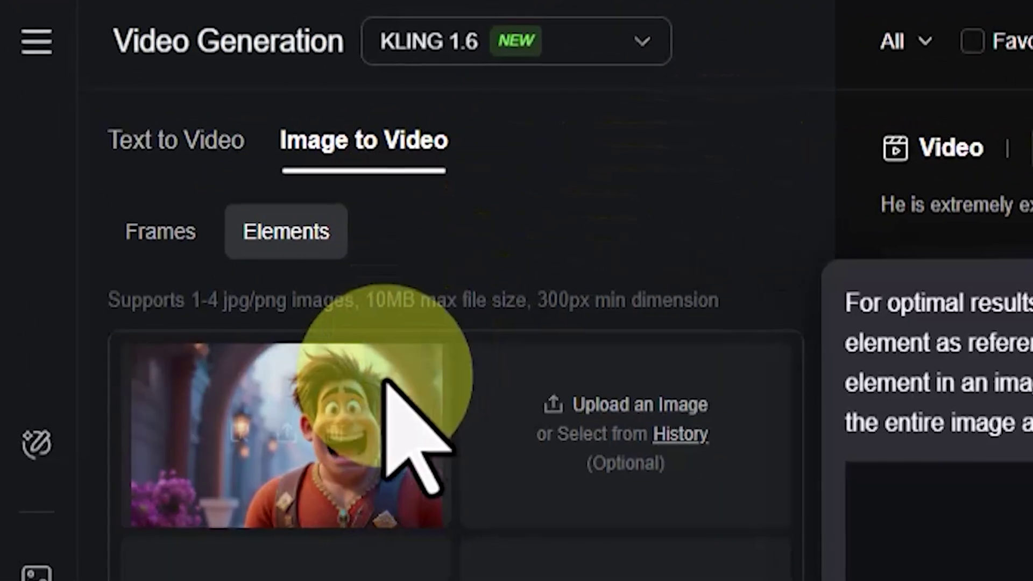
mouse_move(402, 416)
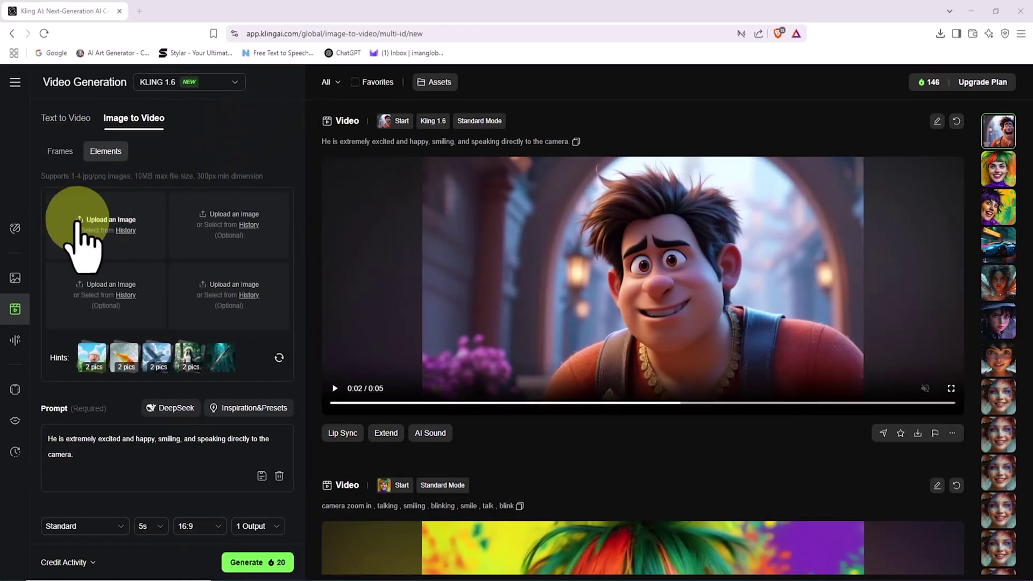
Step: Upload 0101 (1).png robot, 0101 (3).png Spider-Man and 0101 (2).png city street into the element slots
click(77, 219)
click(319, 188)
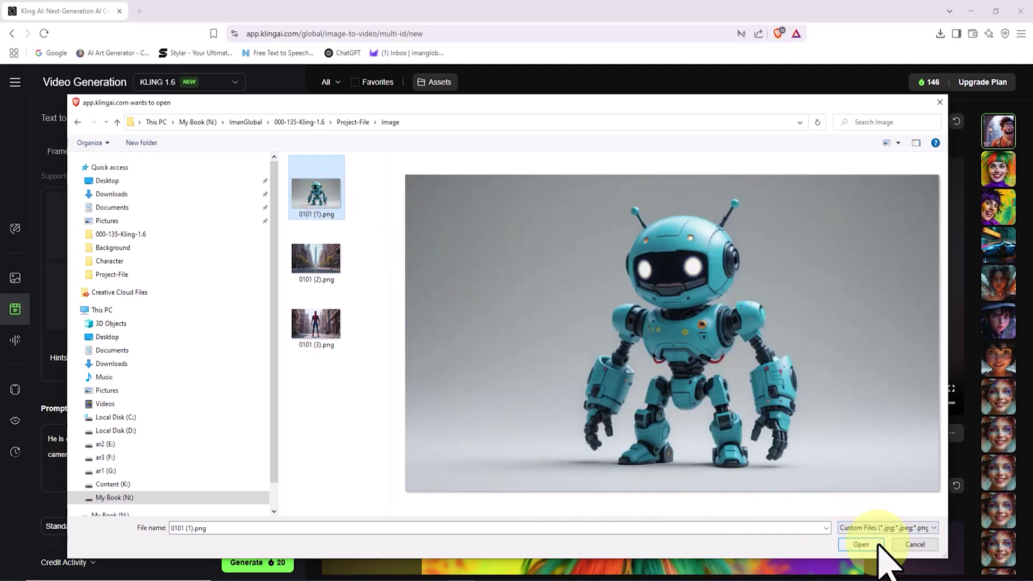
click(861, 544)
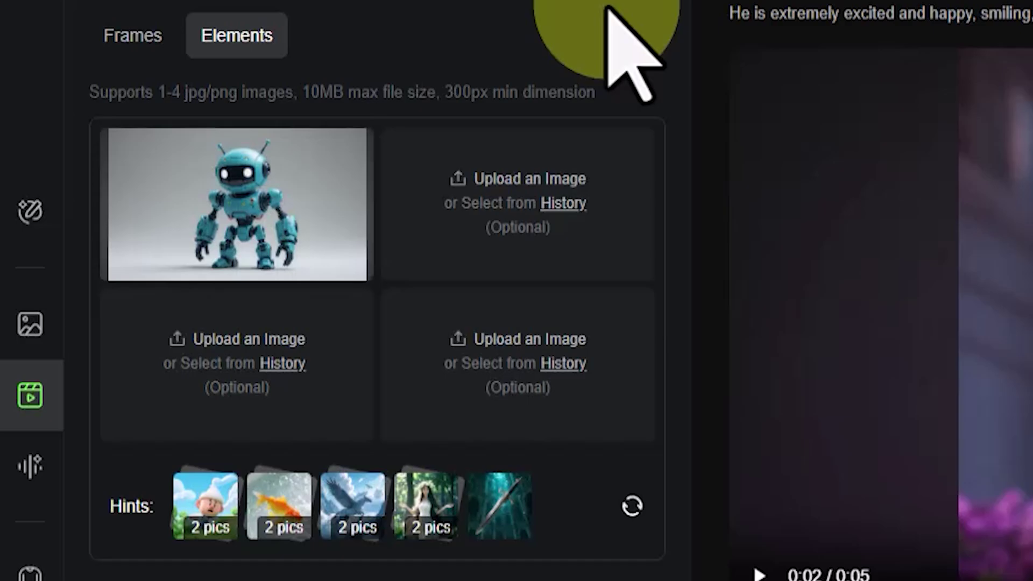
click(461, 204)
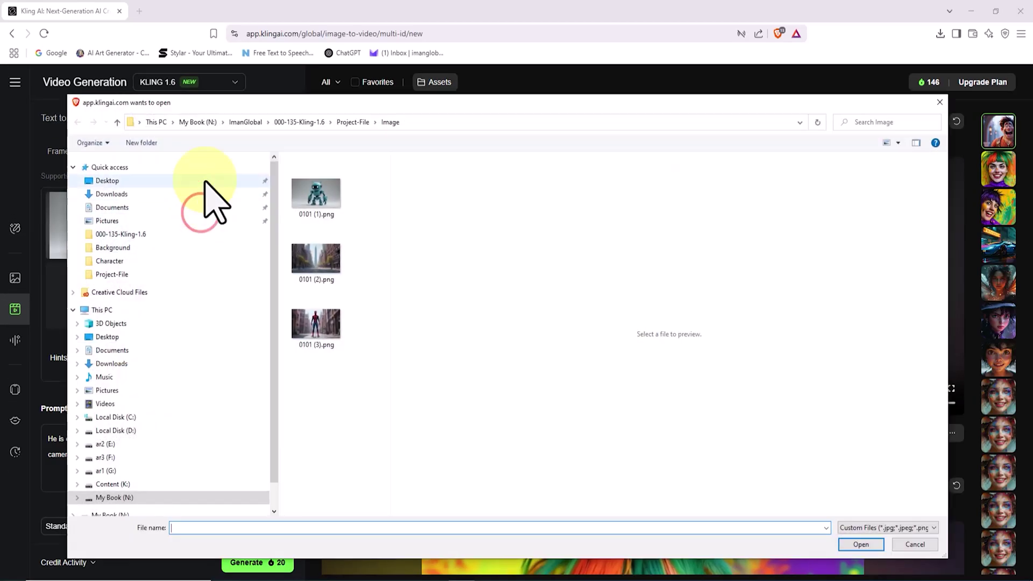
click(331, 332)
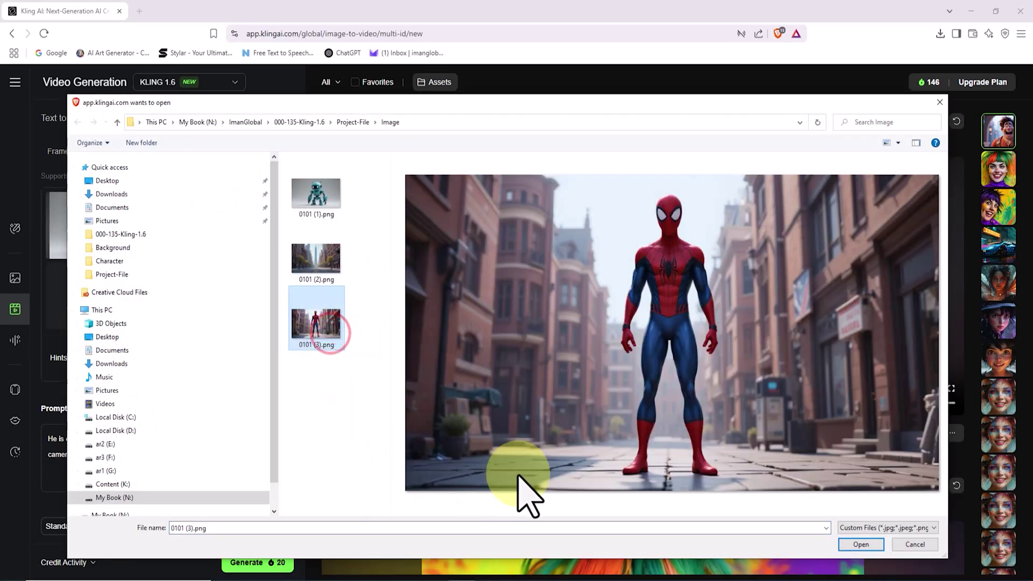
click(862, 544)
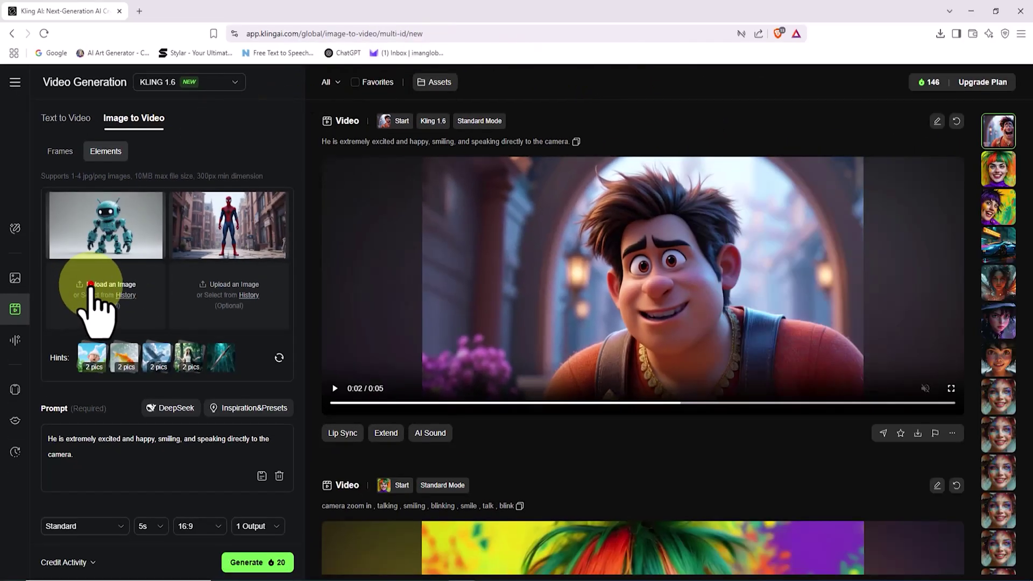
click(90, 284)
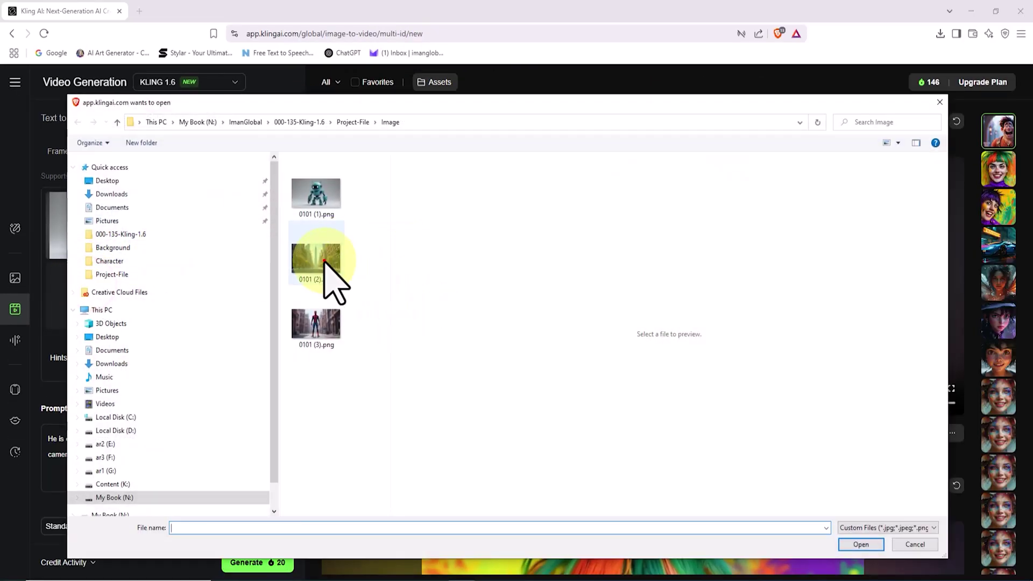
click(325, 261)
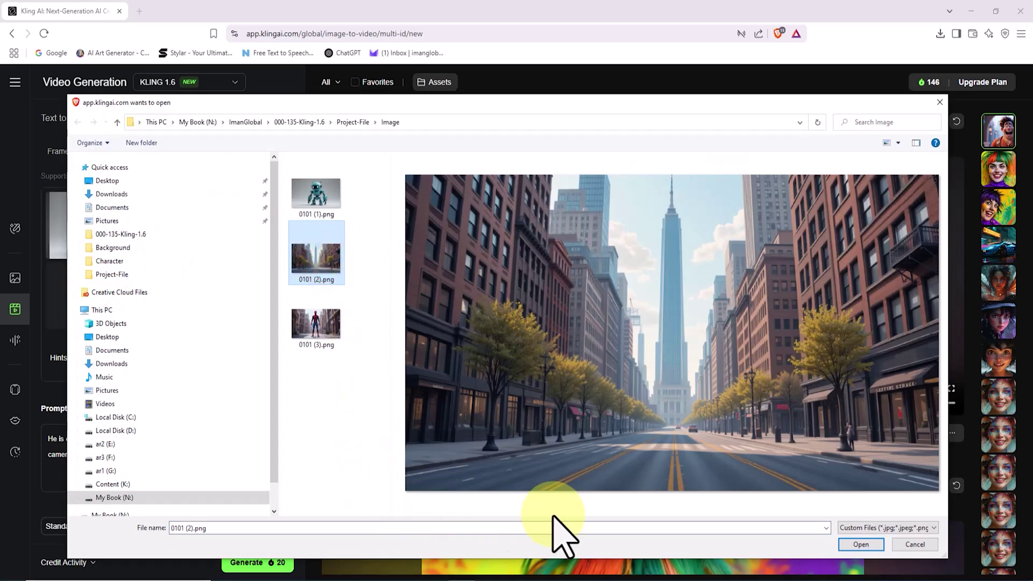
click(862, 545)
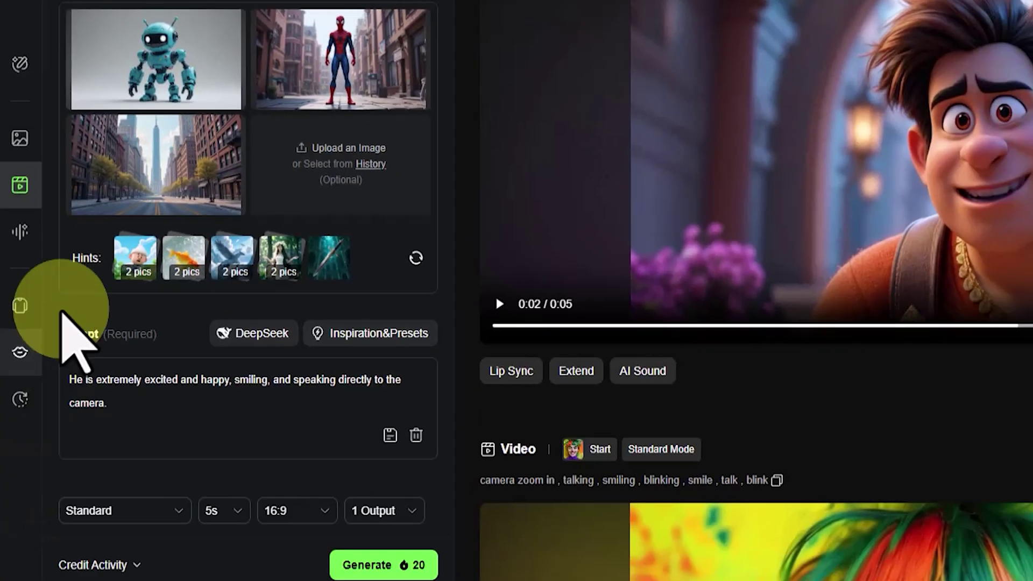
Step: Replace the prompt with the robot and Spider-Man walking down a street, then open the generated clip
scroll(193, 438, down, 2)
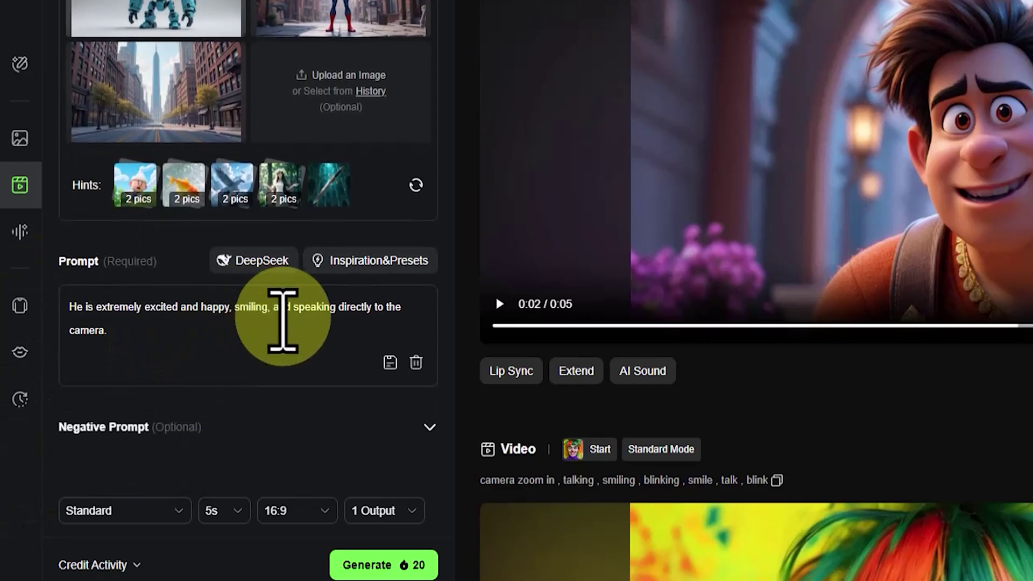
click(416, 362)
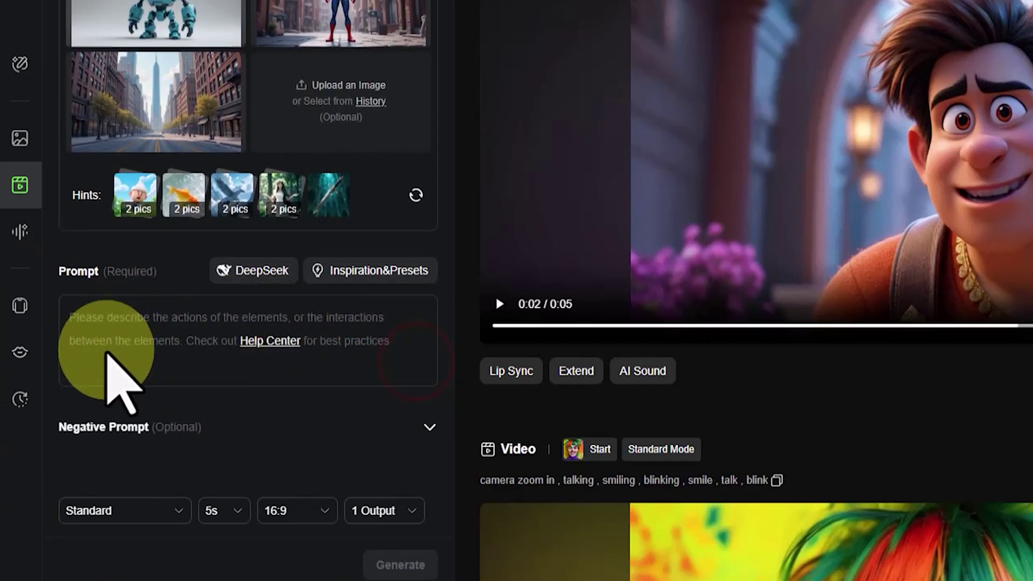
right_click(140, 328)
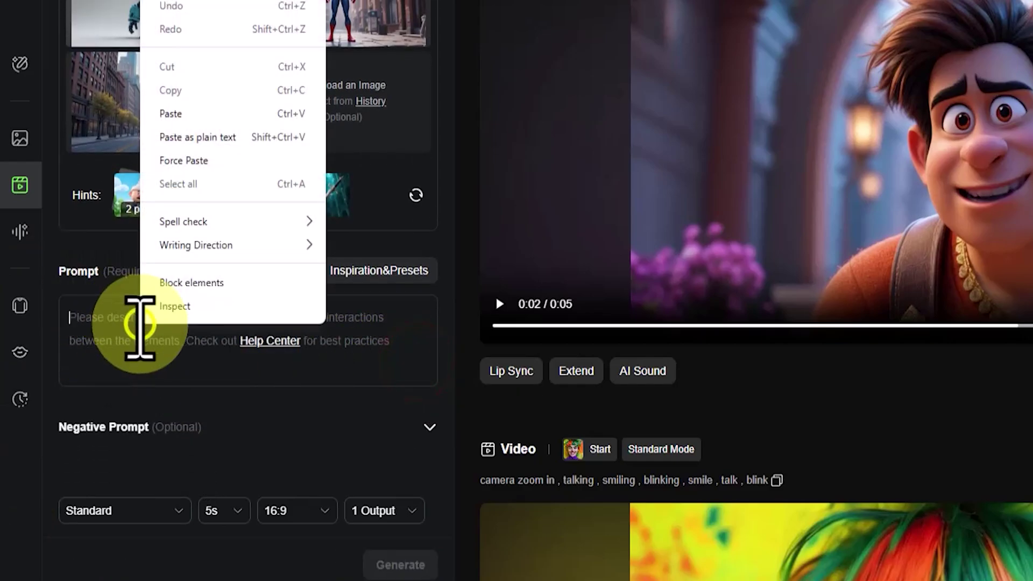
click(156, 116)
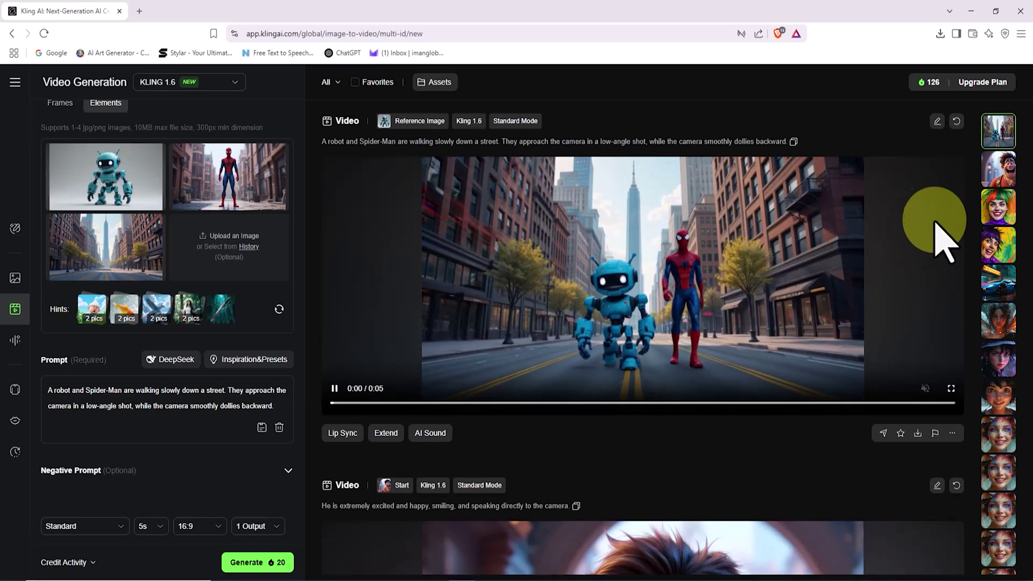
click(932, 240)
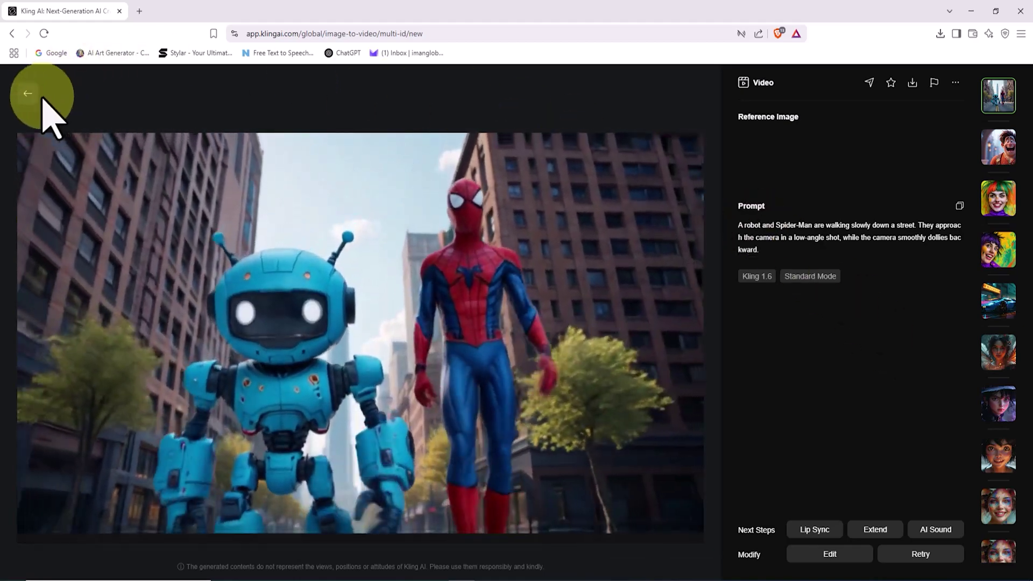
Step: Generate a second robot and Spider-Man street clip from the same prompt and open it in full view
click(28, 94)
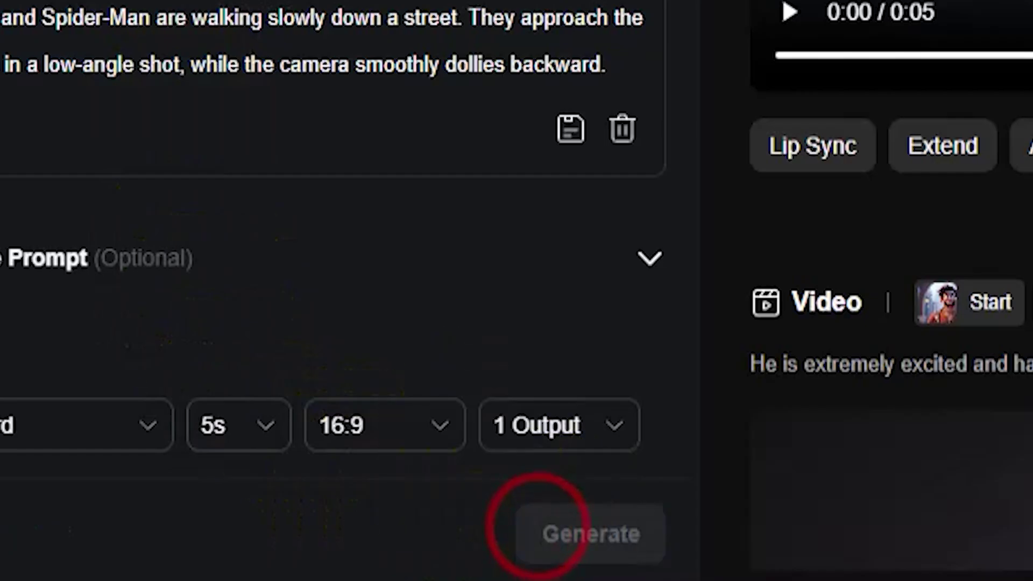
click(538, 525)
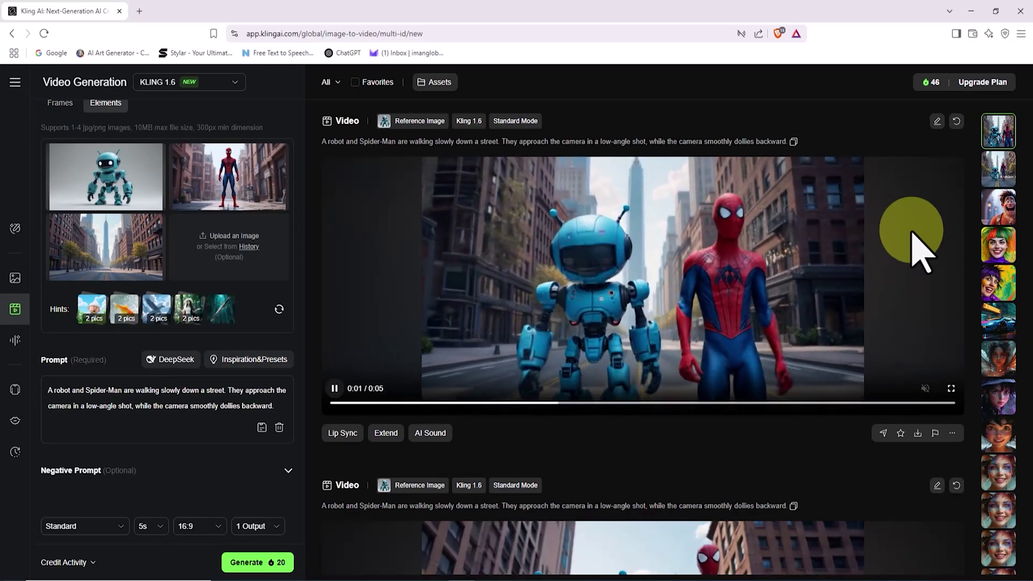
click(918, 233)
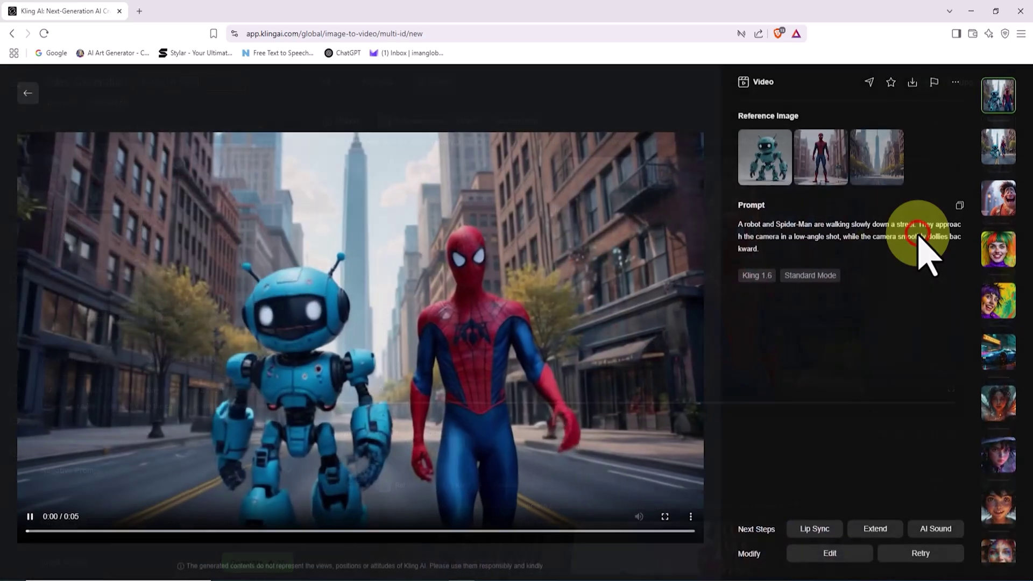